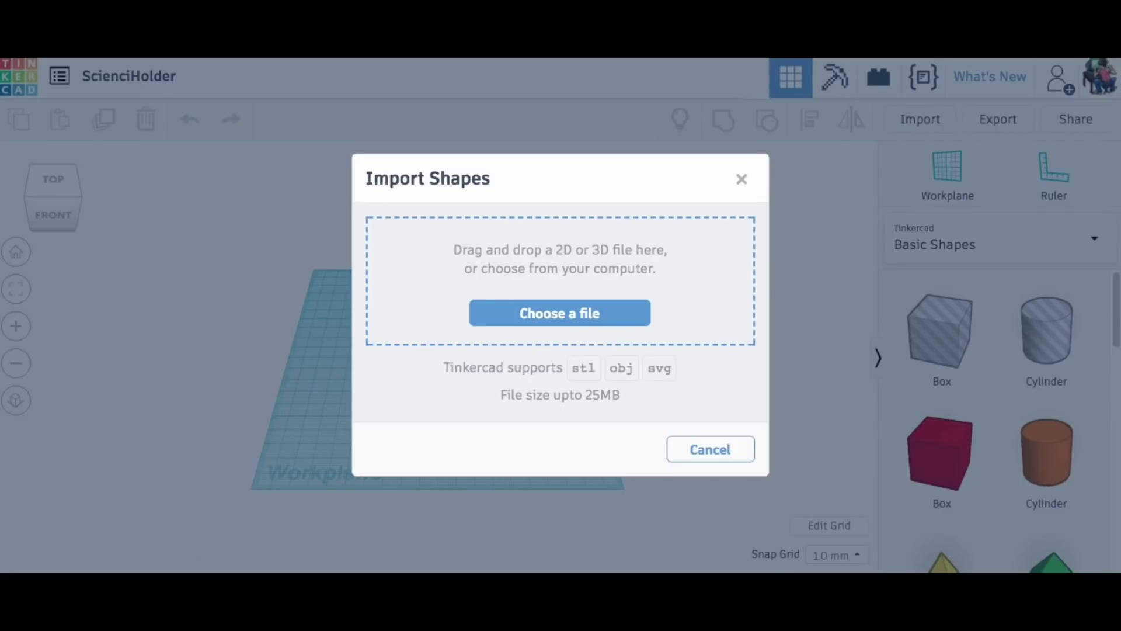
Import Electronics_enclosure_new_connector.STL onto the workplane and orbit around it to view it from the right.
drag(954, 250, 505, 293)
click(712, 469)
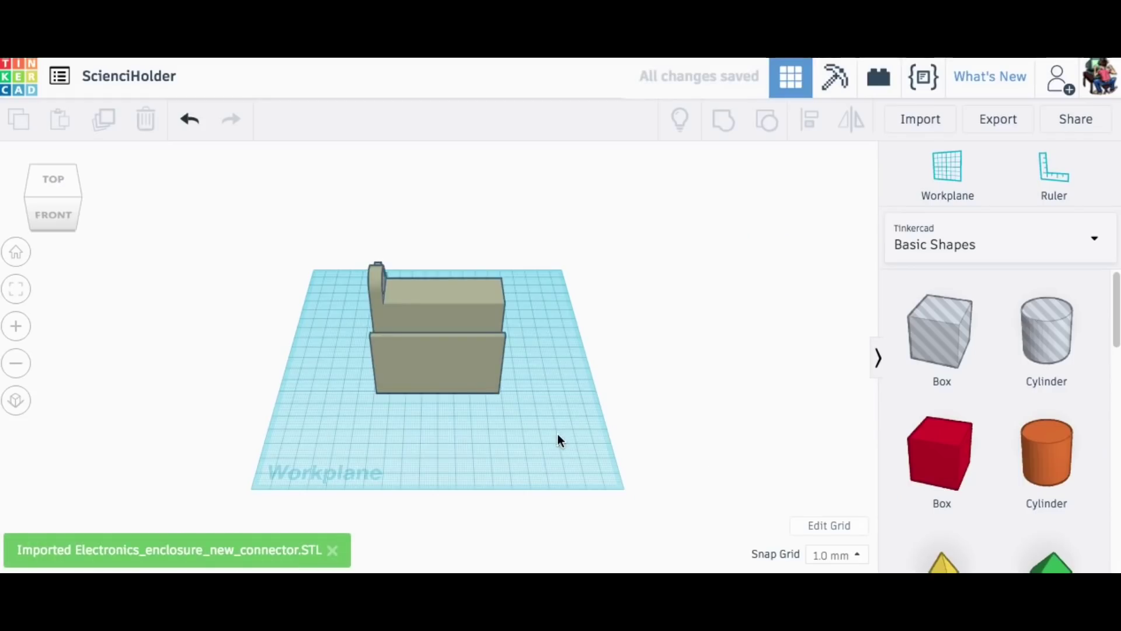
right_drag(557, 433, 296, 401)
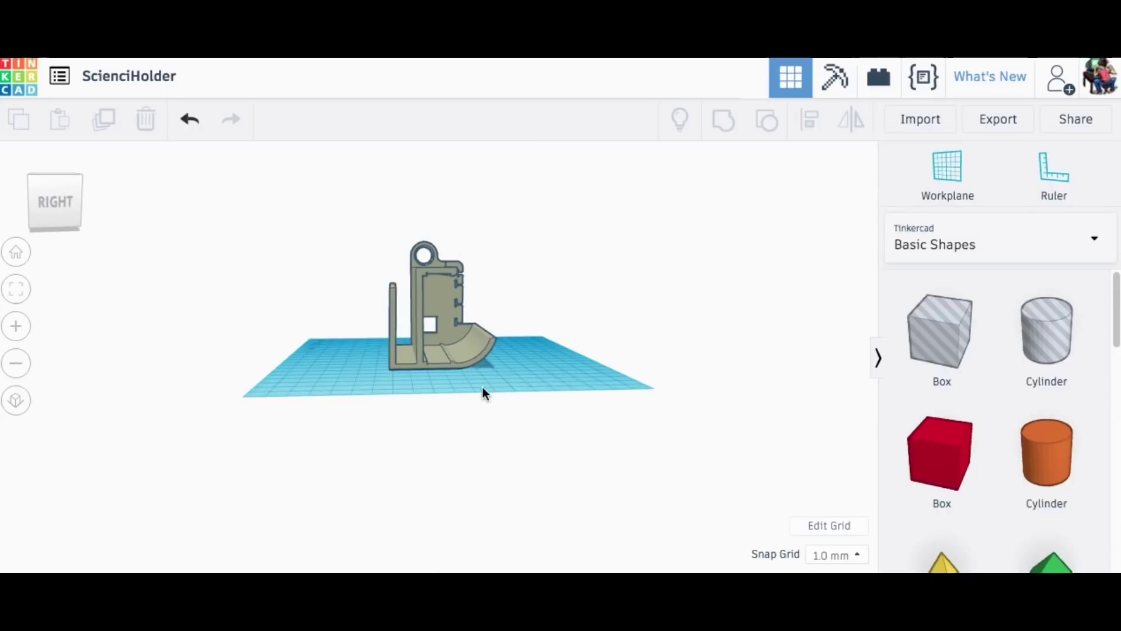
right_drag(483, 393, 543, 432)
Add a box beside the enclosure as a hole, stretched to 67×22 and raised above the part.
drag(903, 365, 366, 401)
right_click(353, 425)
click(325, 458)
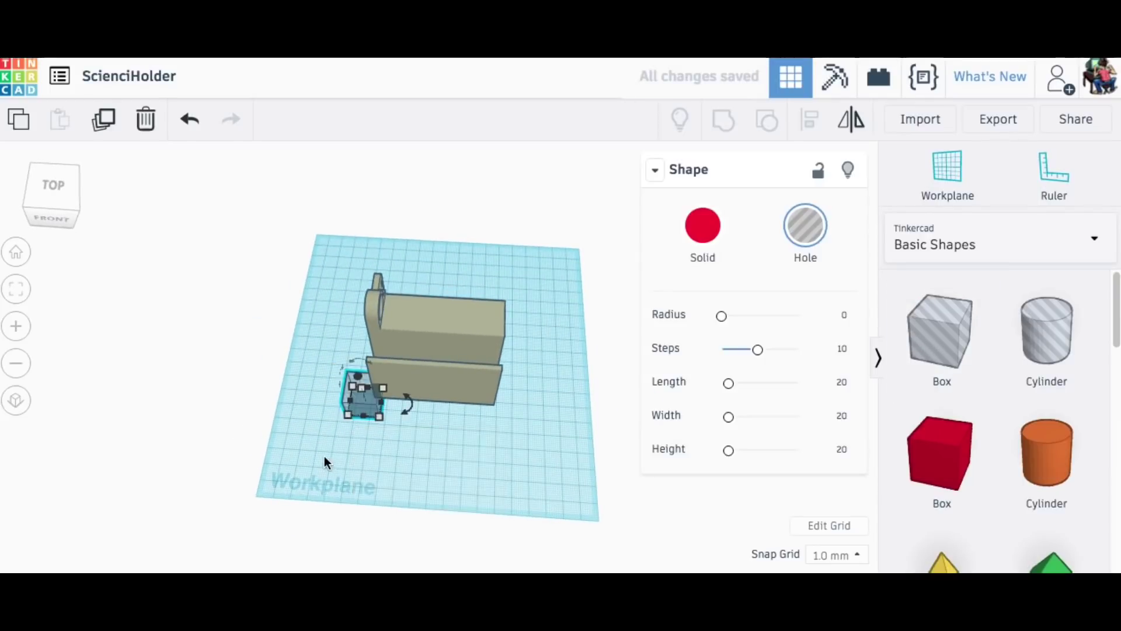
right_drag(325, 458, 542, 465)
drag(447, 430, 348, 419)
drag(418, 405, 413, 241)
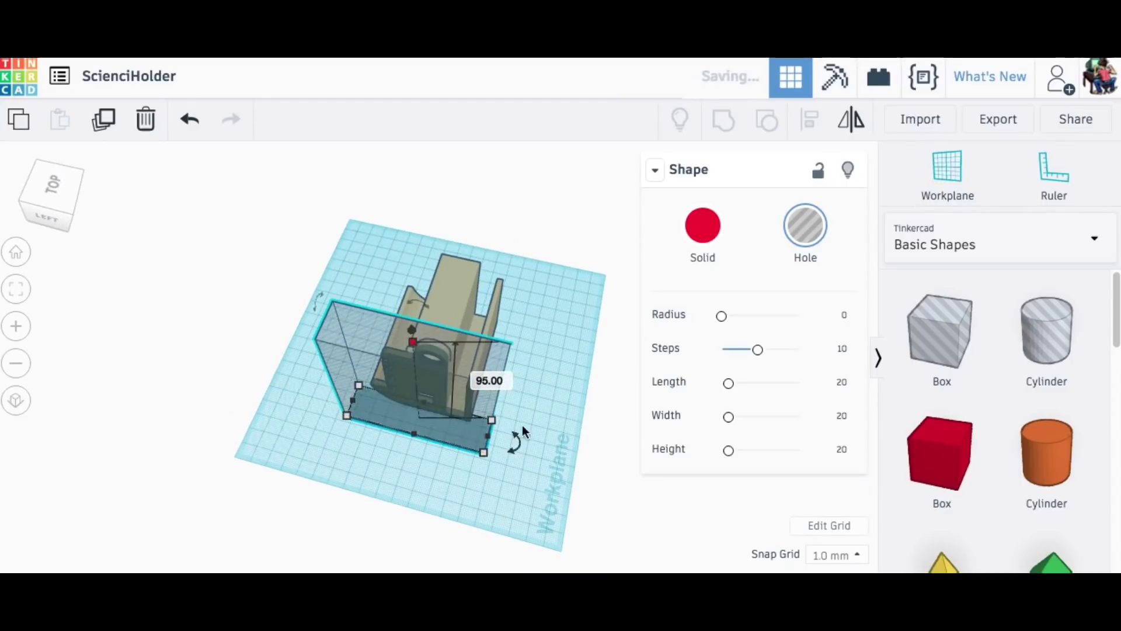
Nudge the hole box into place and group it with the enclosure to cut off one end.
right_drag(514, 438, 352, 451)
key(Right)
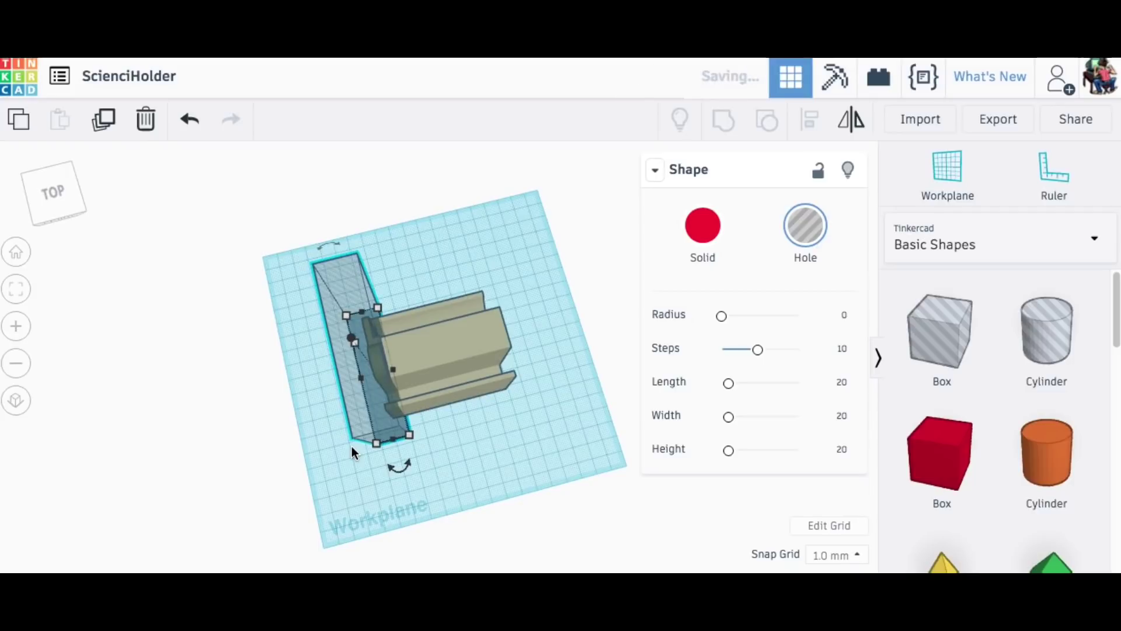
drag(293, 268, 491, 416)
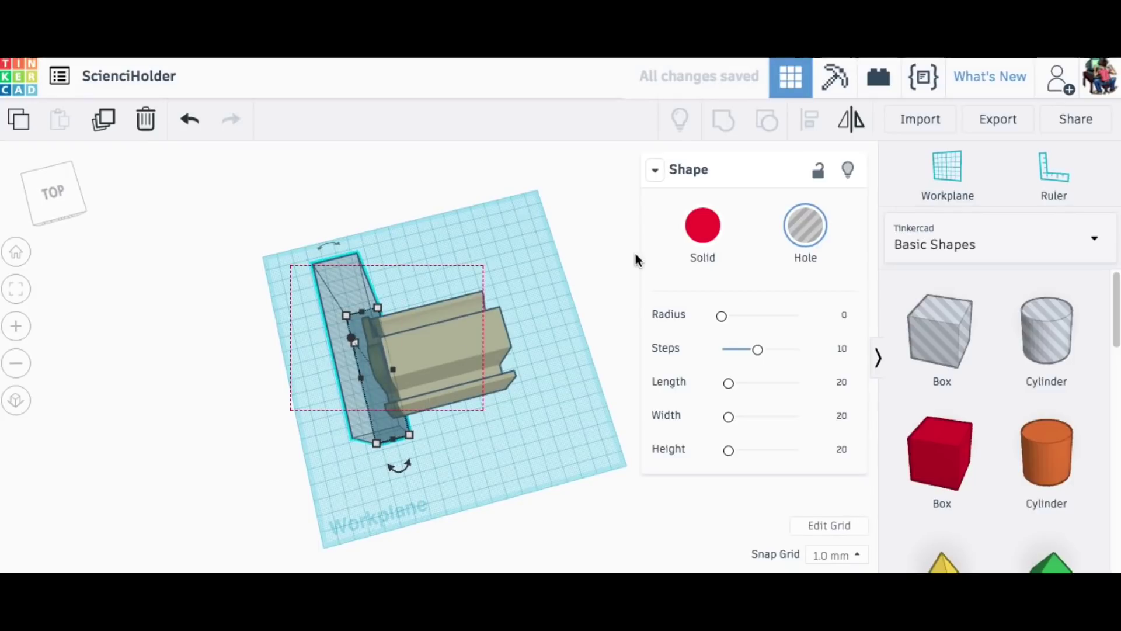
key(ctrl+g)
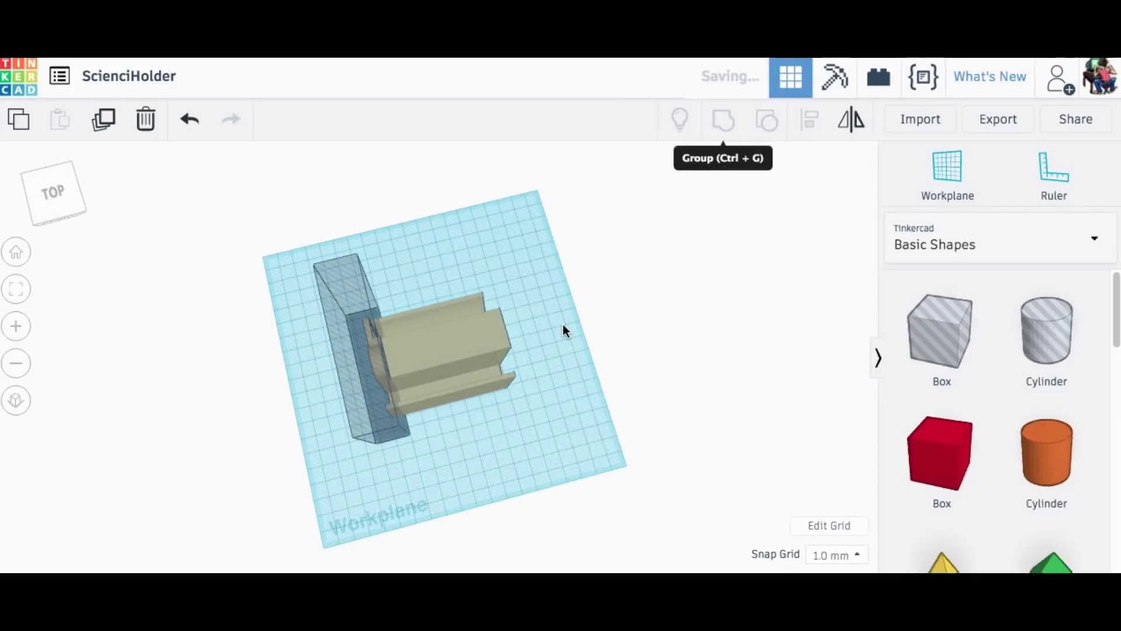
right_drag(563, 330, 694, 346)
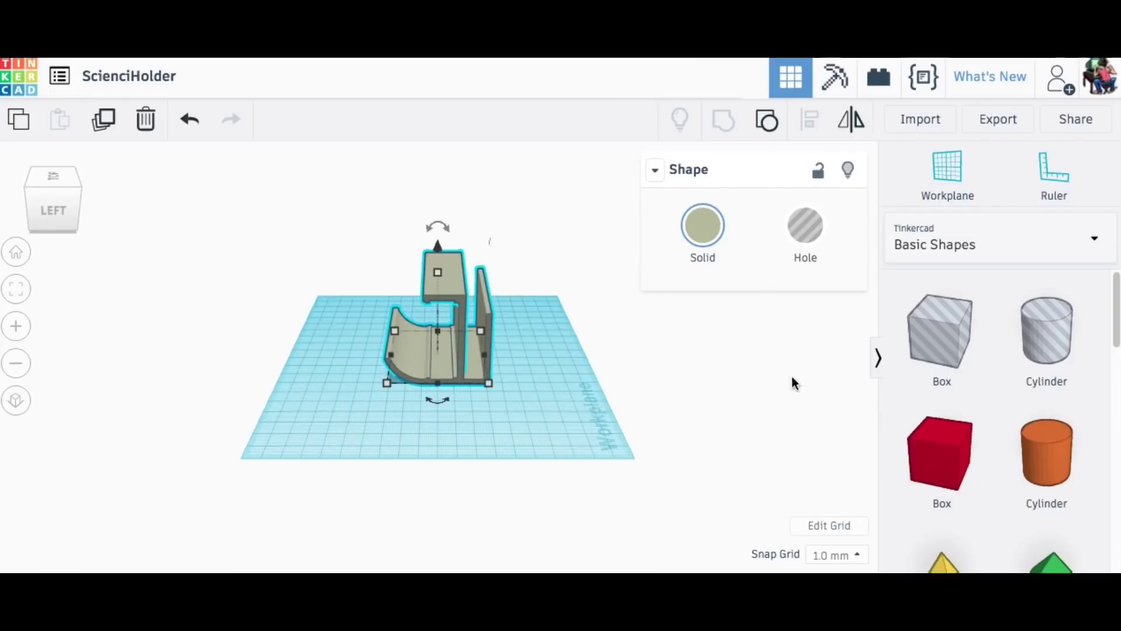
Add a second box hole, stretched taller and wider to enclose the holder.
drag(940, 332, 358, 394)
key(h)
drag(407, 367, 411, 269)
right_drag(388, 468, 538, 375)
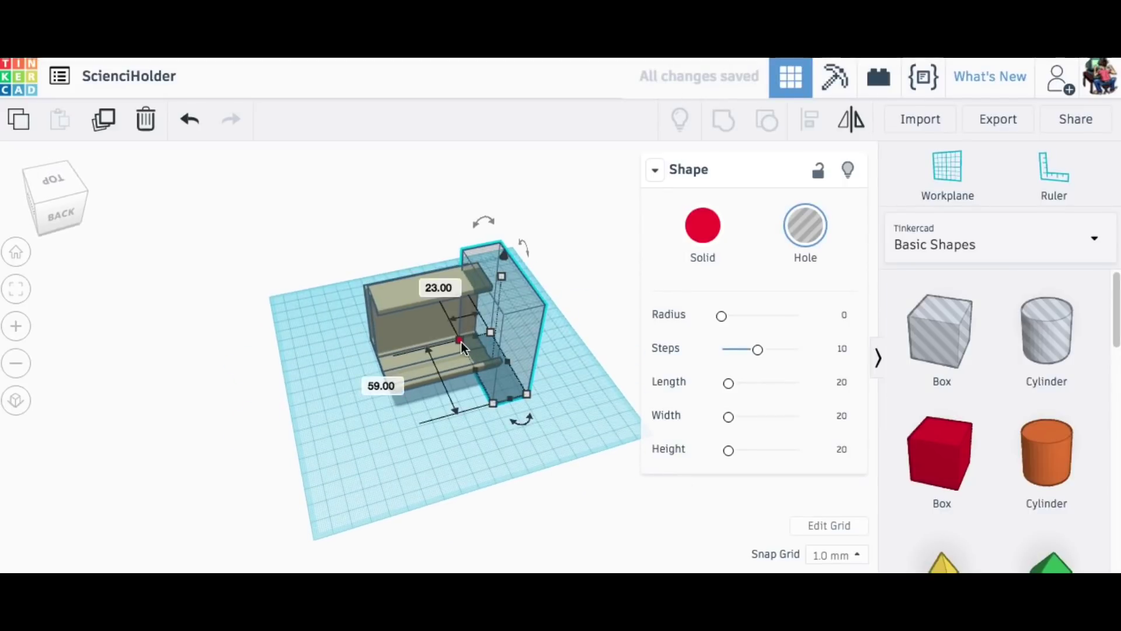
drag(461, 343, 363, 366)
right_drag(363, 366, 582, 402)
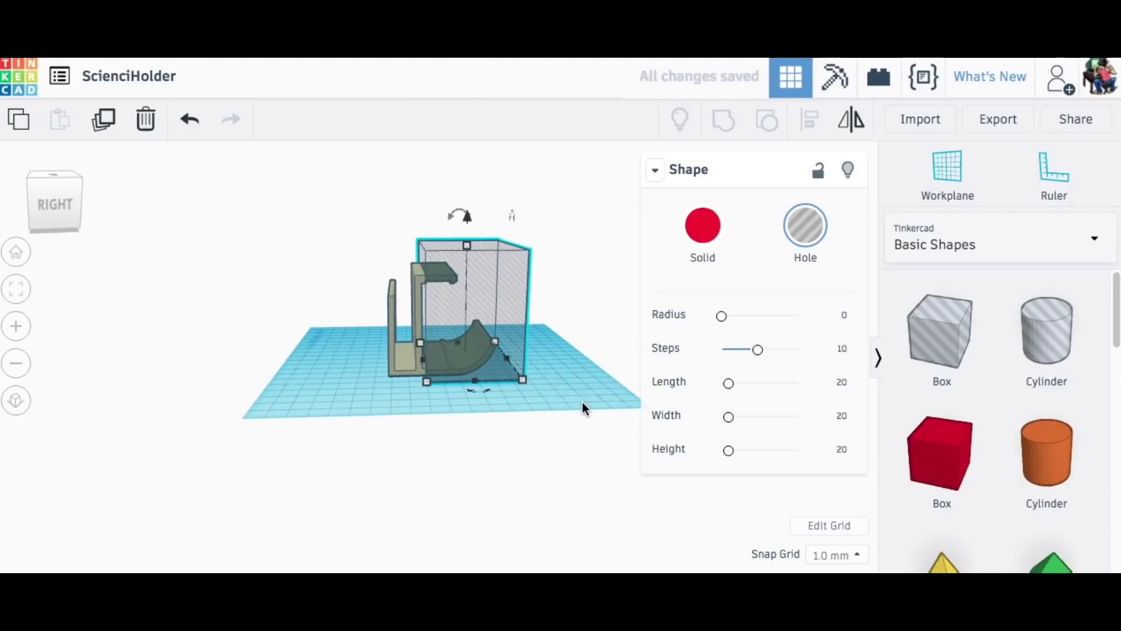
Group the nudged hole with the wall to leave a thin U-shaped bracket, then add a new box.
key(Left)
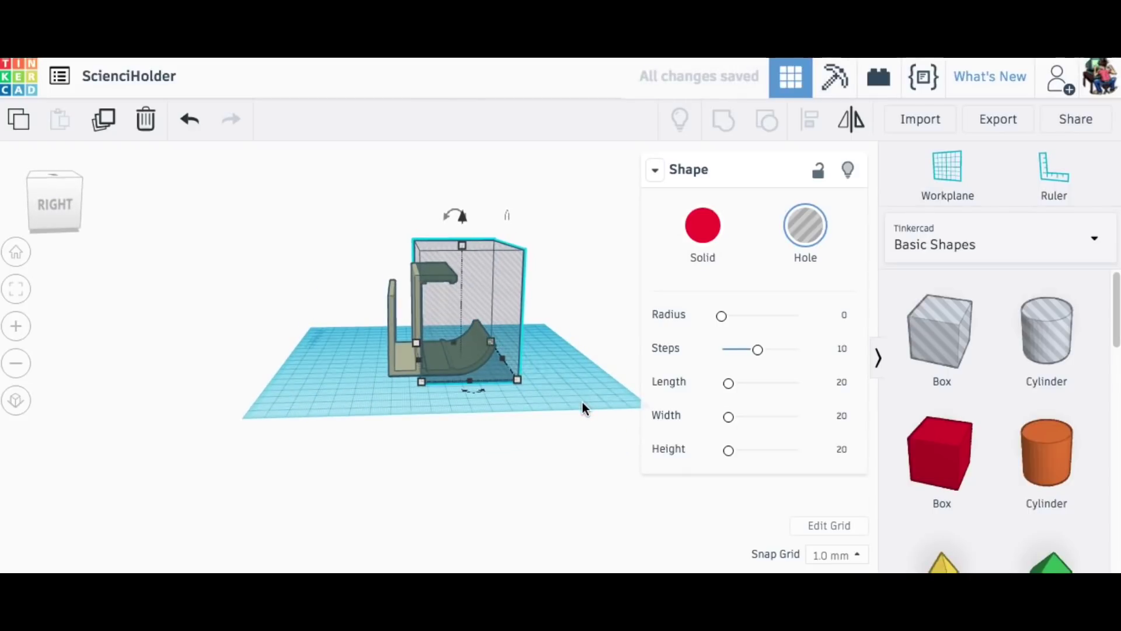
drag(346, 238, 501, 362)
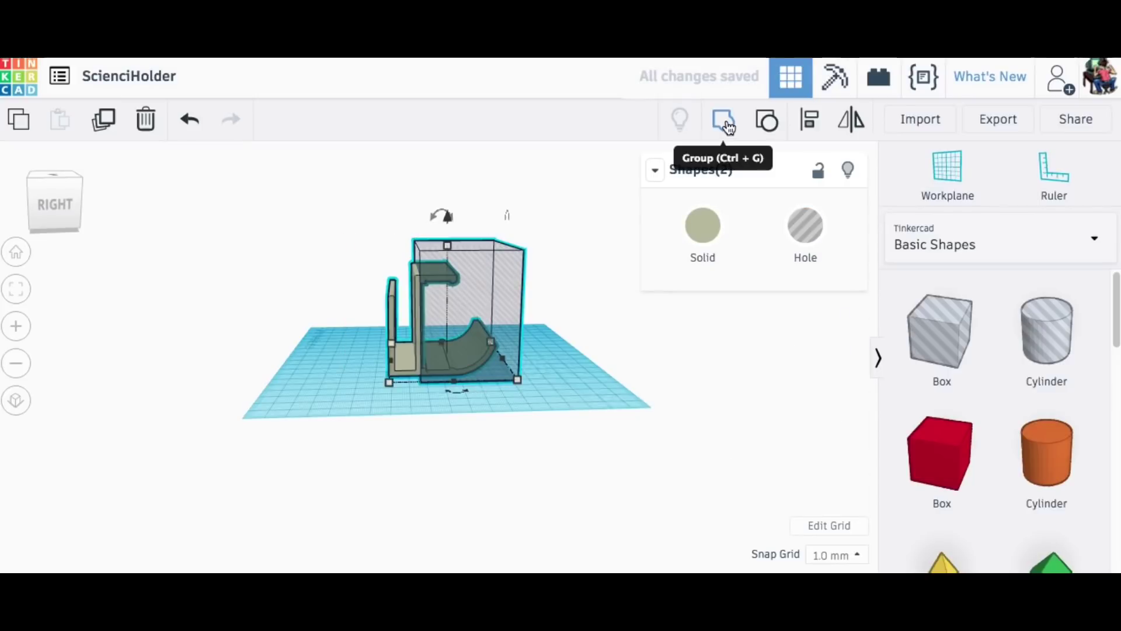
key(ctrl+g)
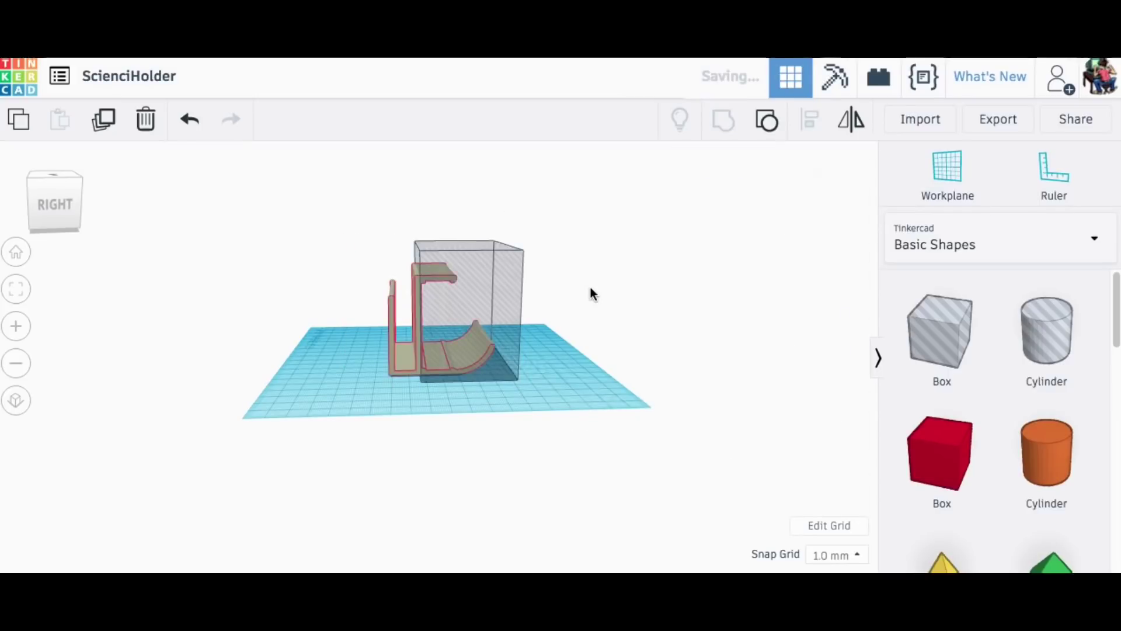
click(538, 347)
right_drag(537, 346, 526, 397)
drag(936, 466, 431, 383)
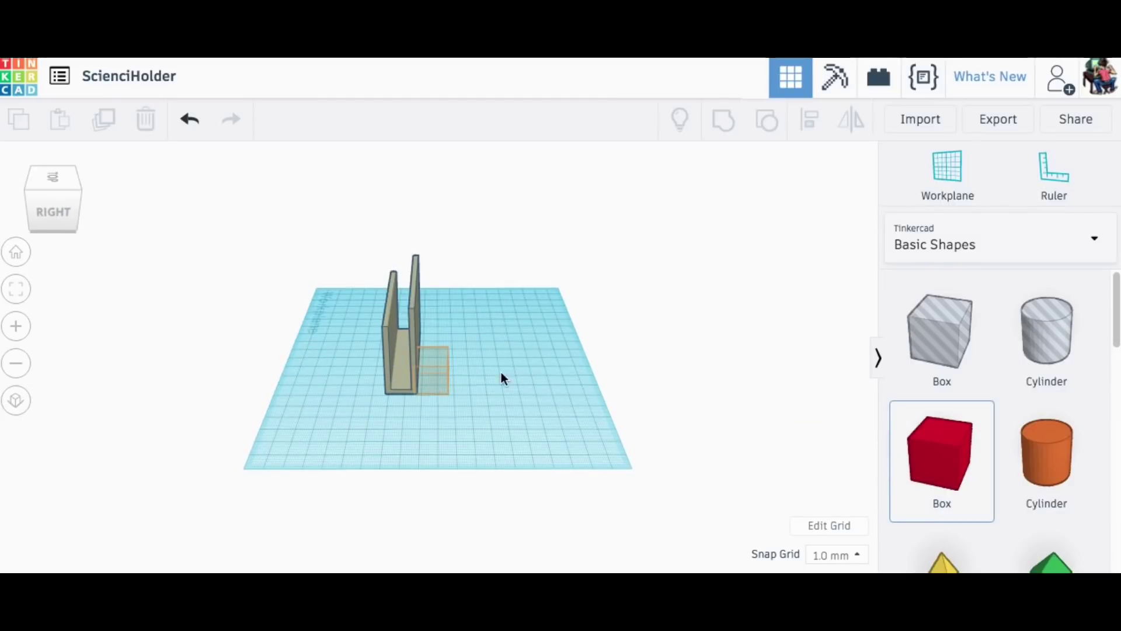
Place the new box beside the two walls and align it with the posts.
right_click(508, 363)
key(Escape)
right_drag(514, 411, 350, 438)
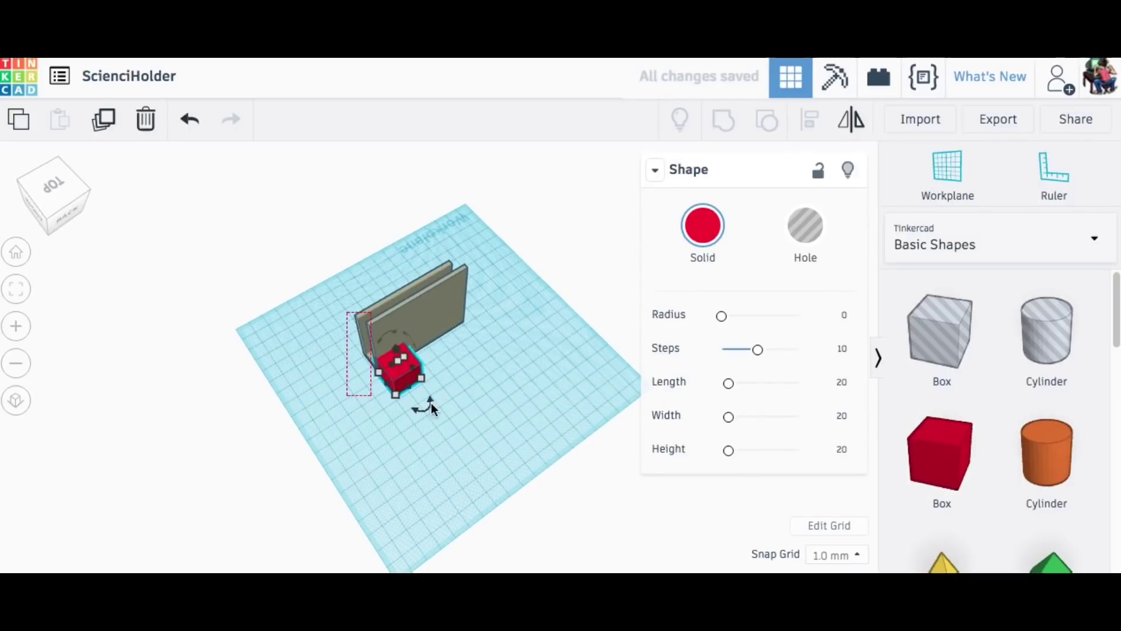
key(ctrl+a)
click(810, 120)
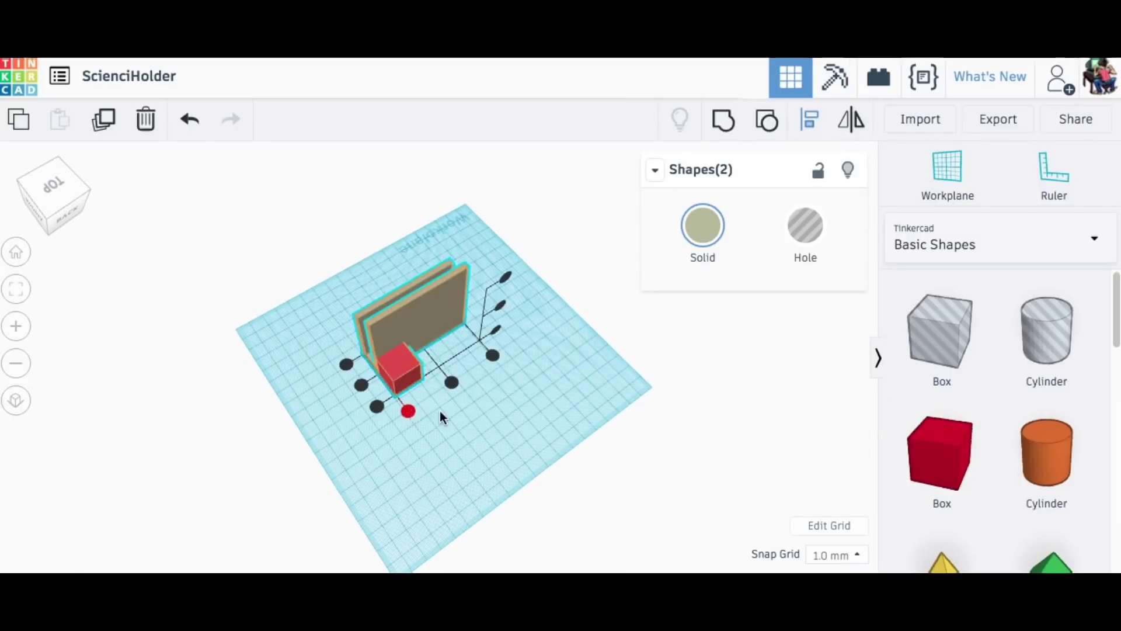
right_drag(439, 428, 345, 440)
click(395, 377)
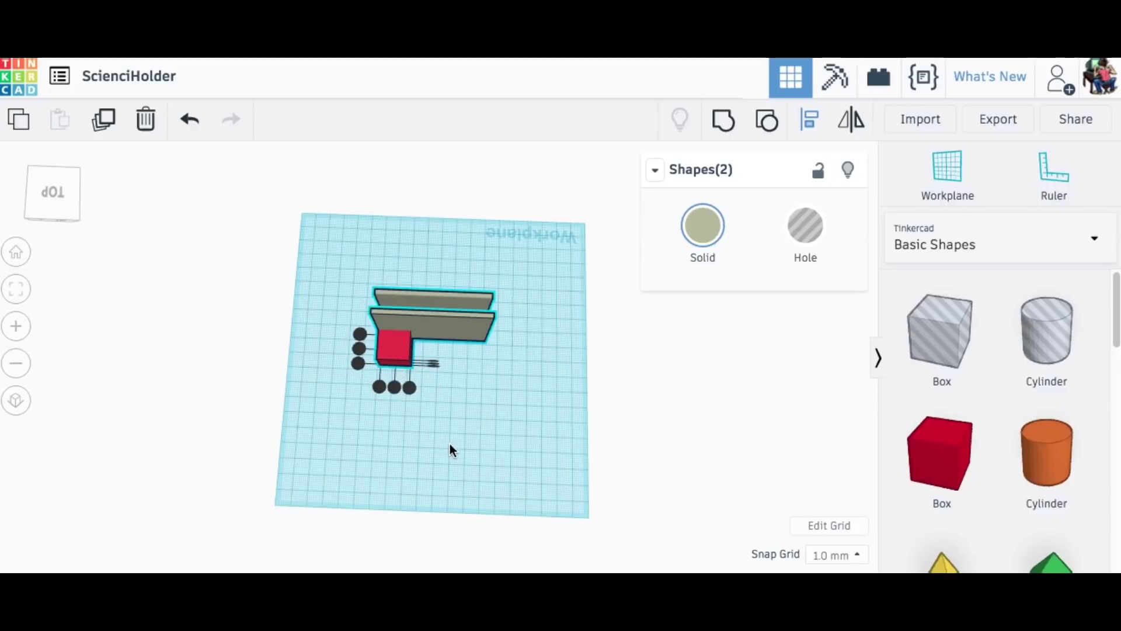
click(453, 450)
Stretch the red box to 69 by 21 mm and place a ruler at the workplane corner.
click(400, 354)
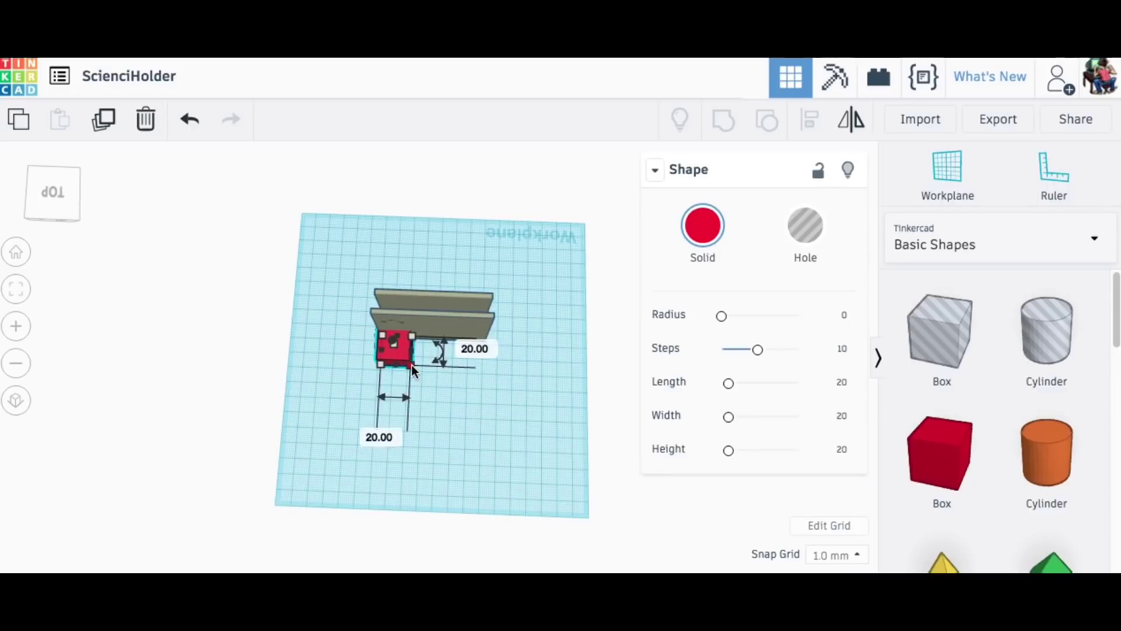
drag(412, 366, 484, 369)
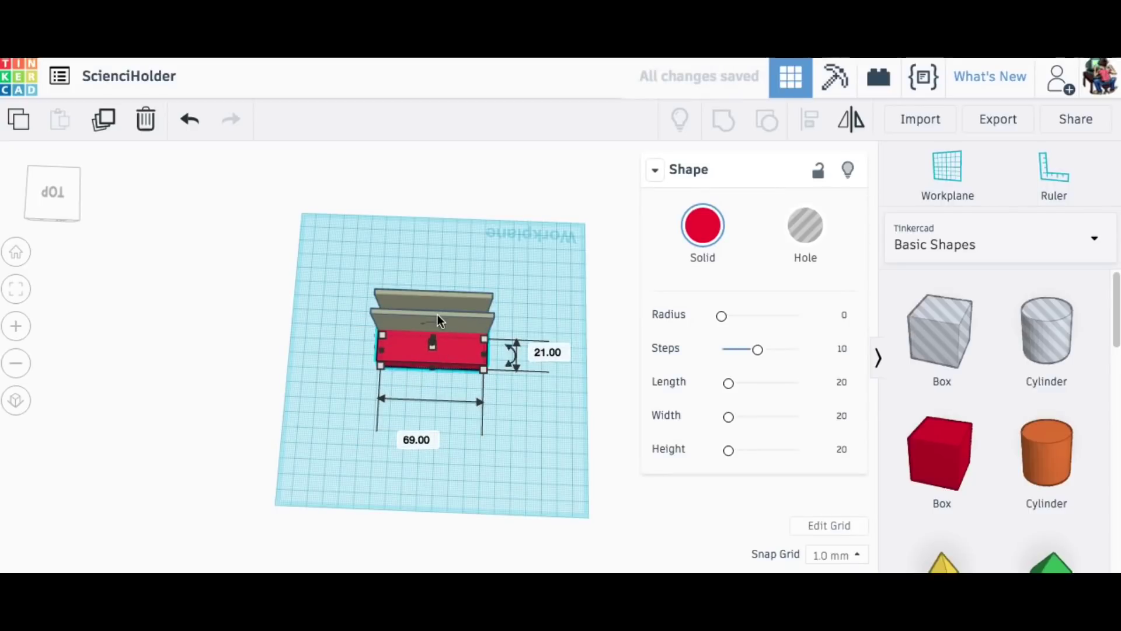
click(437, 314)
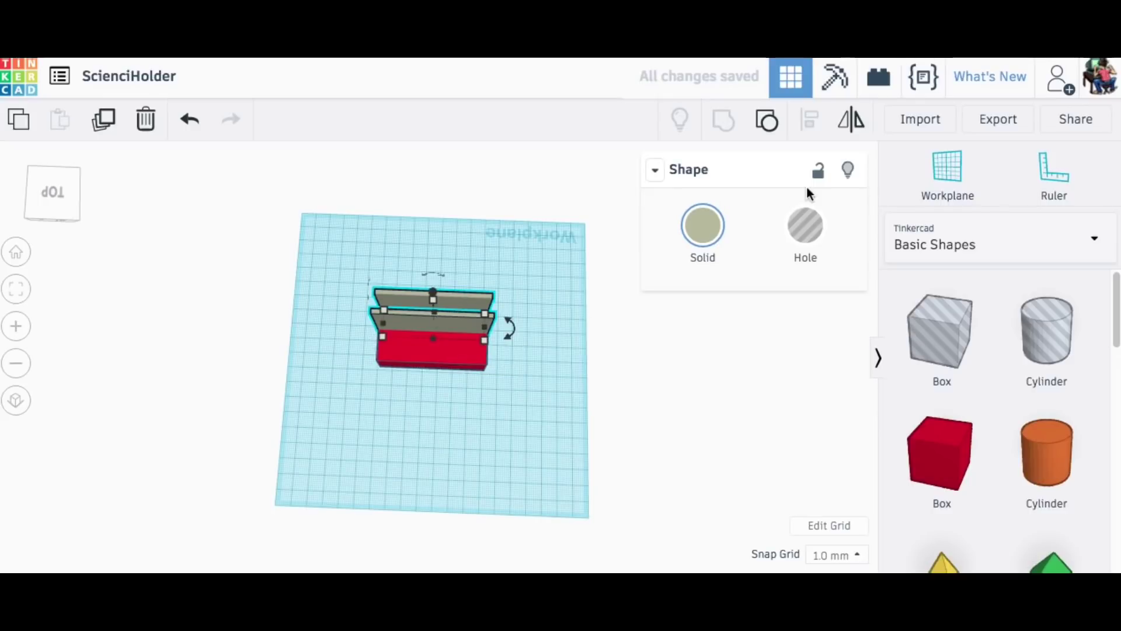
key(r)
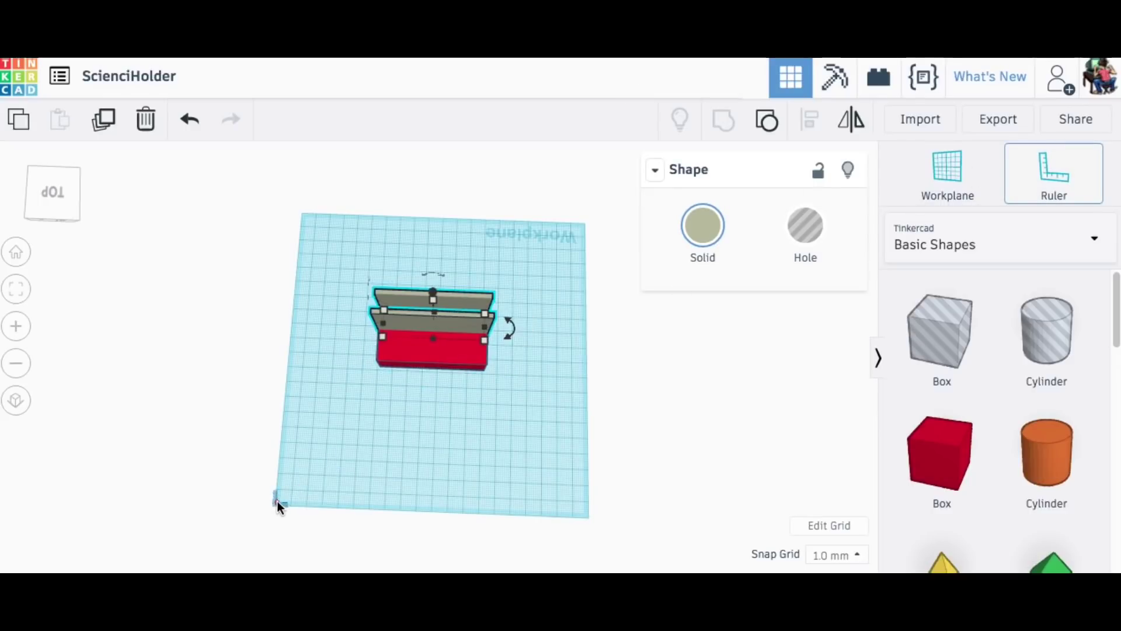
click(281, 500)
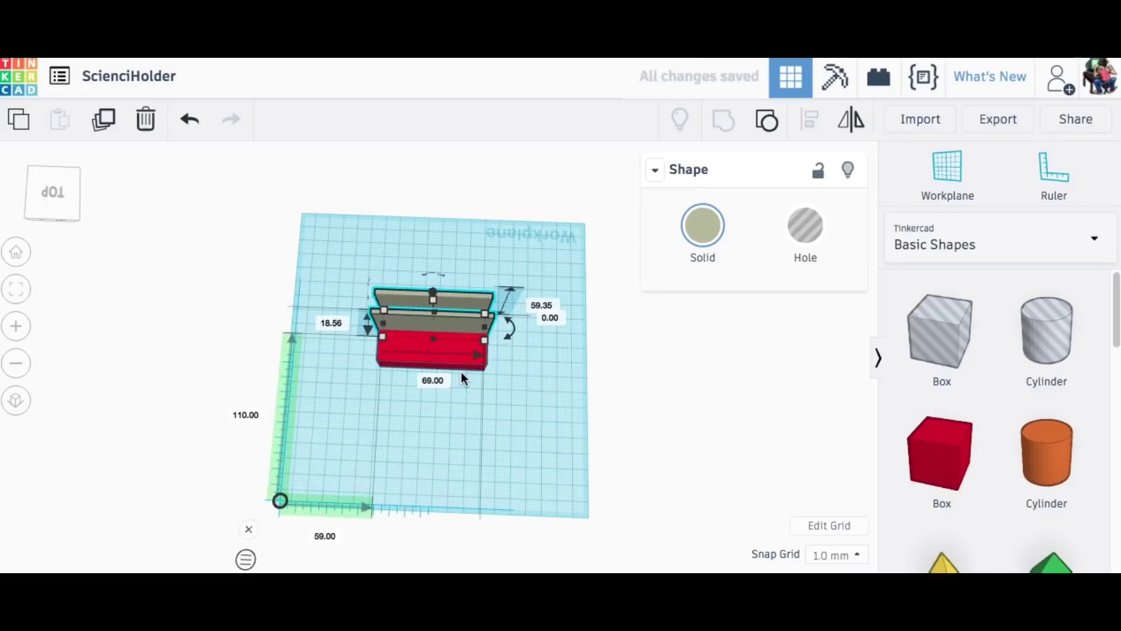
click(429, 358)
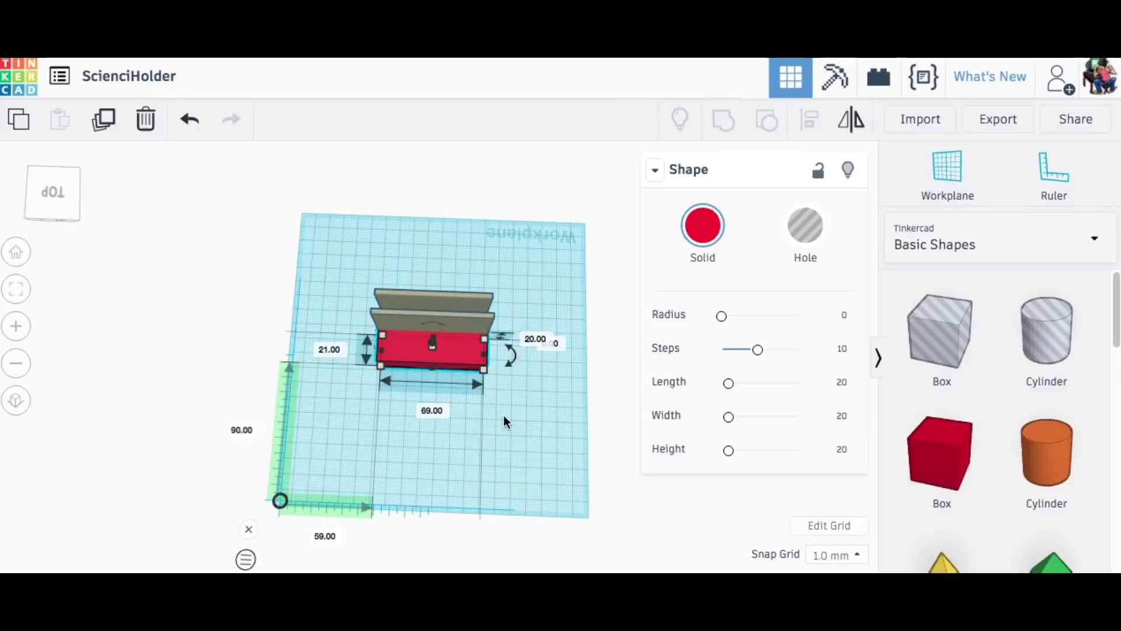
right_drag(503, 415, 430, 324)
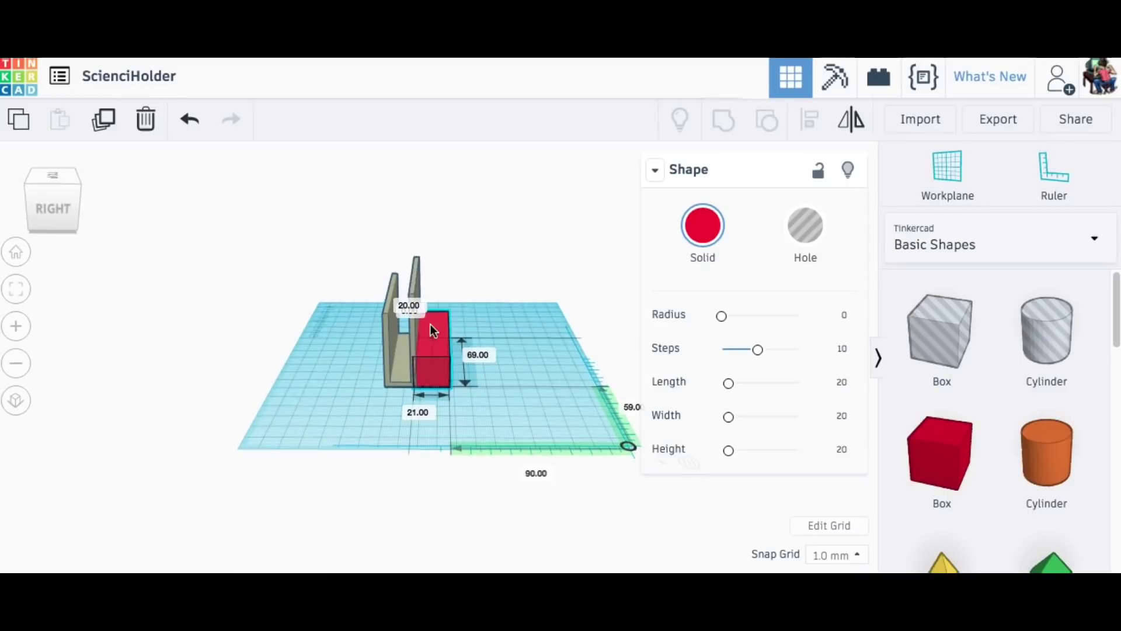
Check the grey wall's height and set the red box's height to 59.35 mm.
click(410, 290)
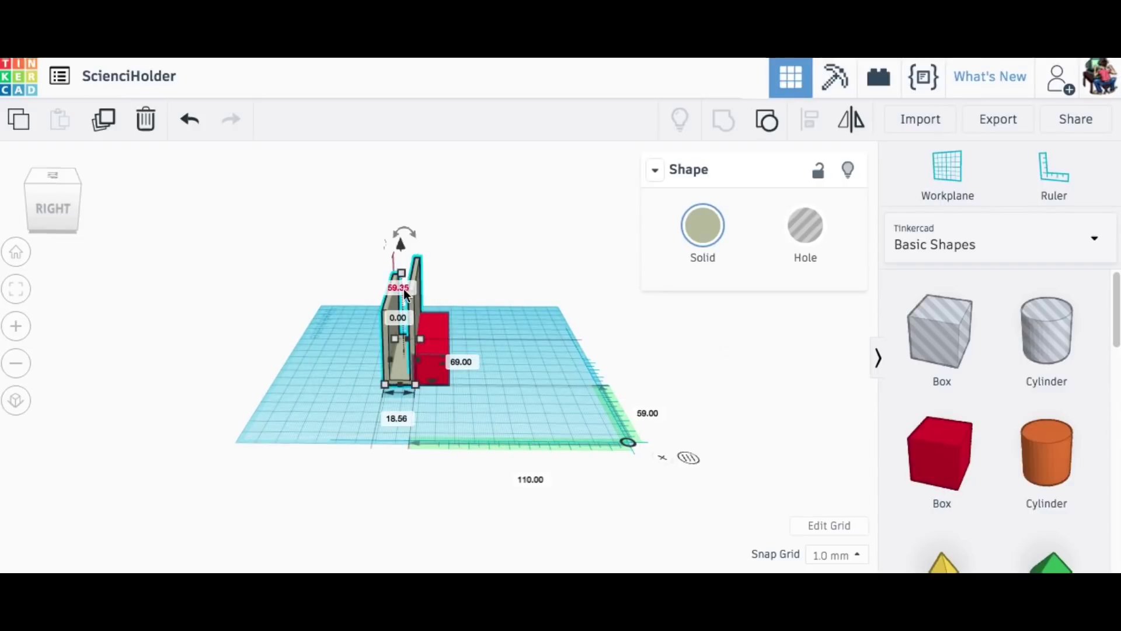
click(435, 365)
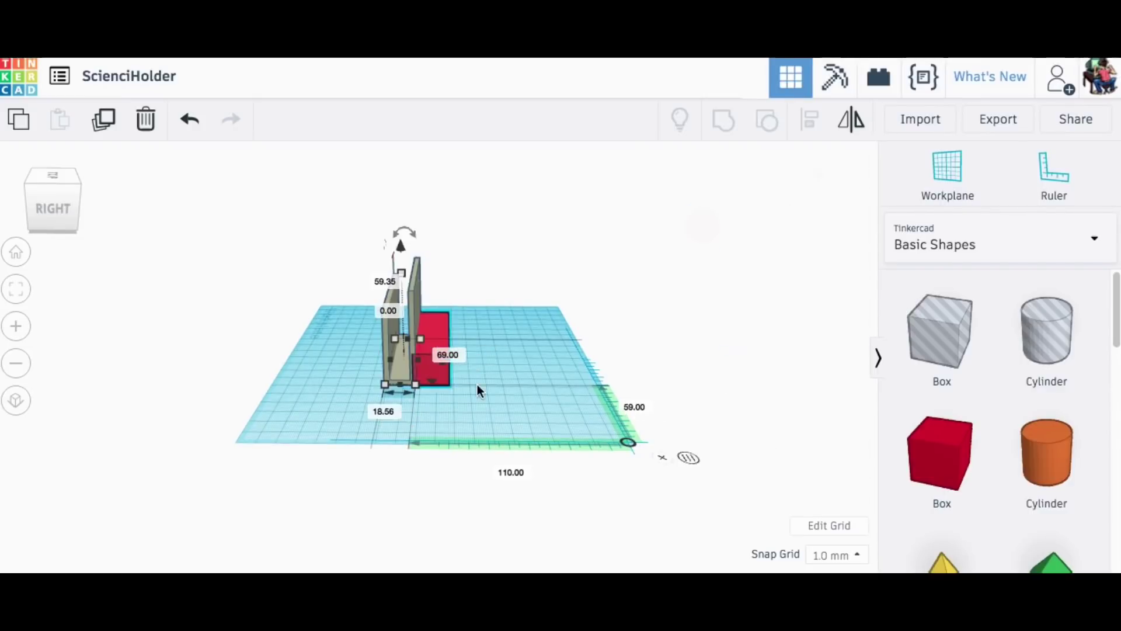
click(423, 315)
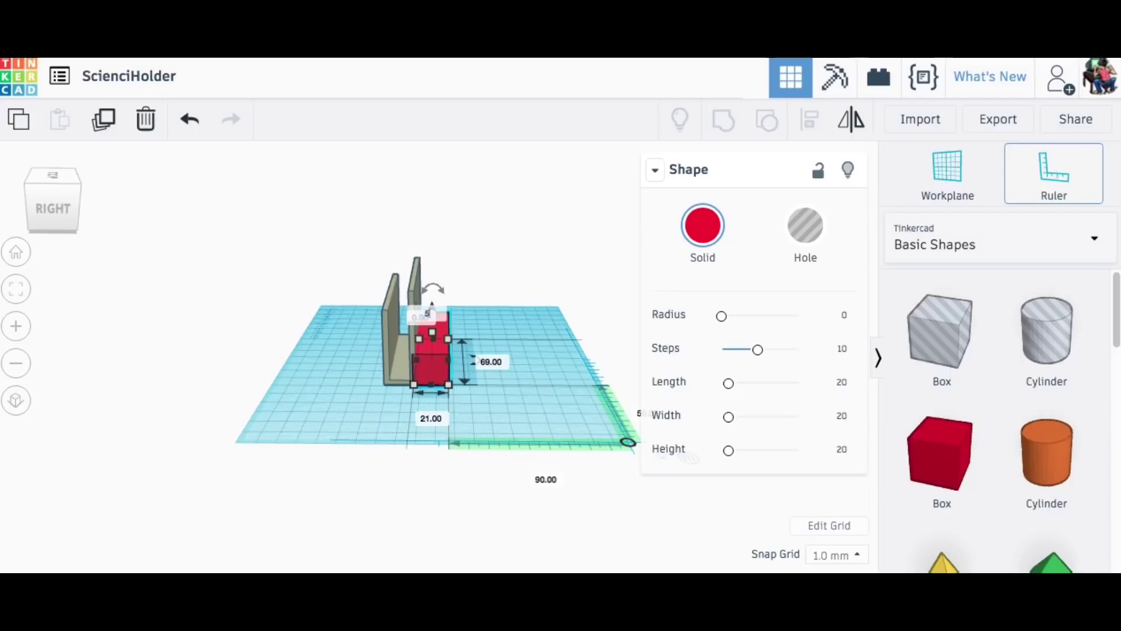
text(59.35)
key(Return)
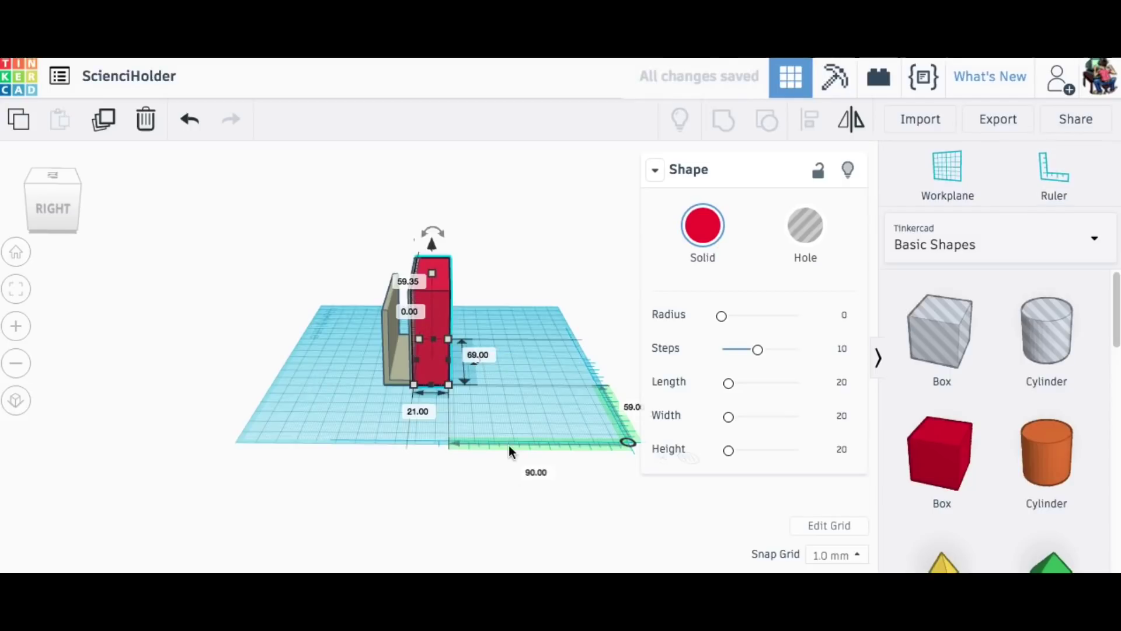
click(509, 445)
right_drag(509, 445, 553, 420)
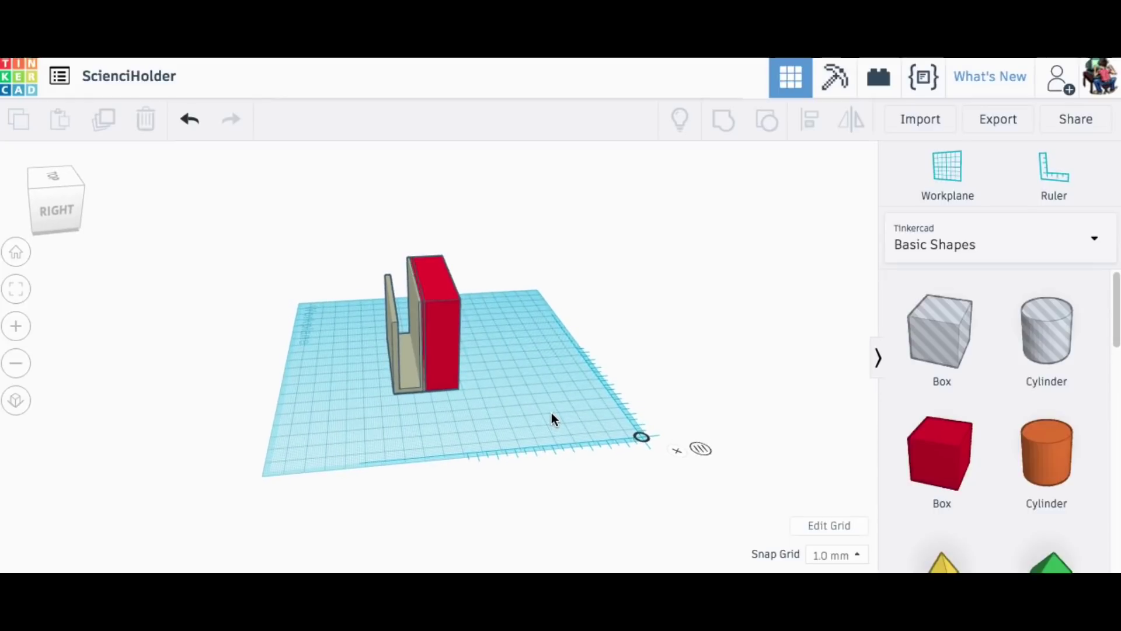
Set the red box's width to 15 mm.
click(435, 339)
scroll(435, 350, up, 5)
click(430, 483)
text(15)
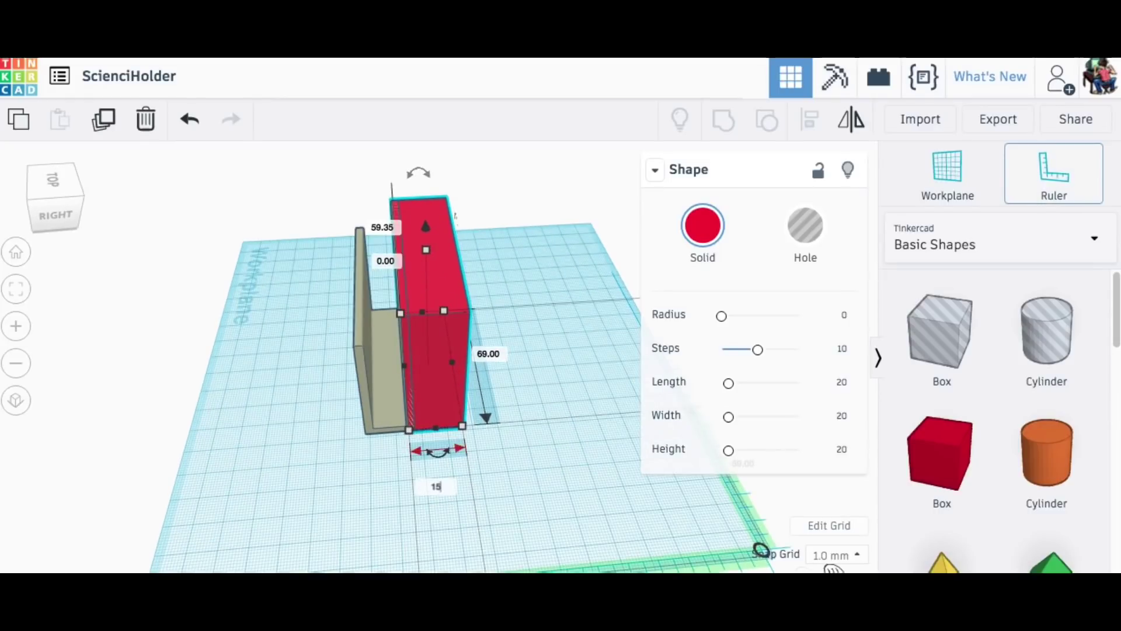
key(Return)
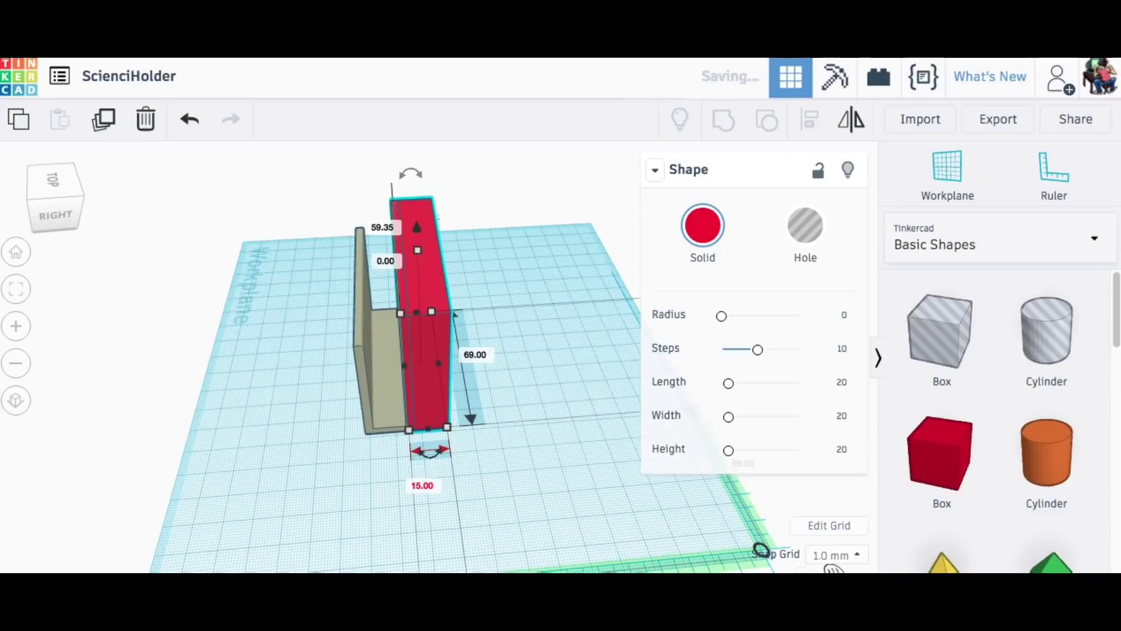
Select the red box and grey bracket together and group them into one 69 × 32.56 mm block.
right_drag(761, 549, 551, 465)
click(420, 403)
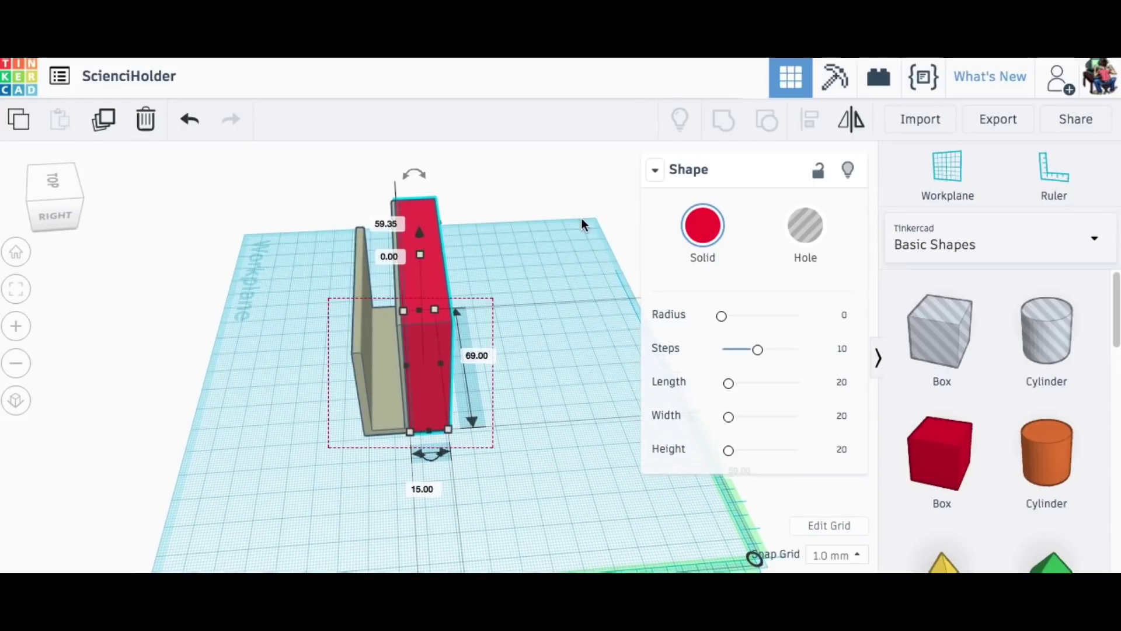
key(ctrl+a)
click(724, 120)
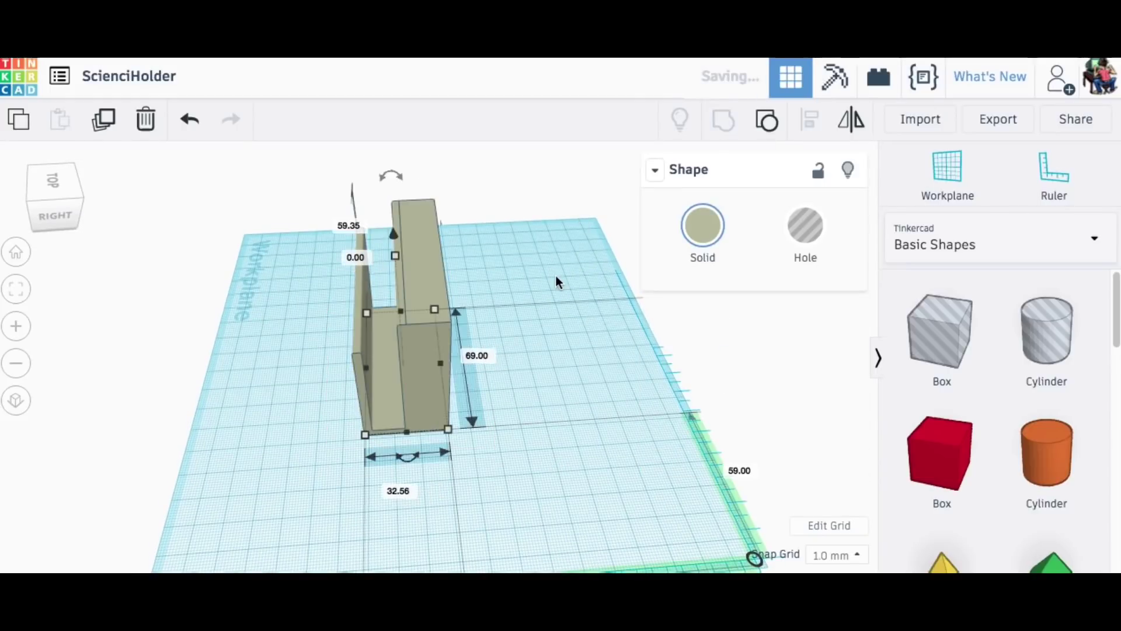
right_drag(536, 393, 446, 386)
Set the grouped block's width to 80 mm.
click(438, 362)
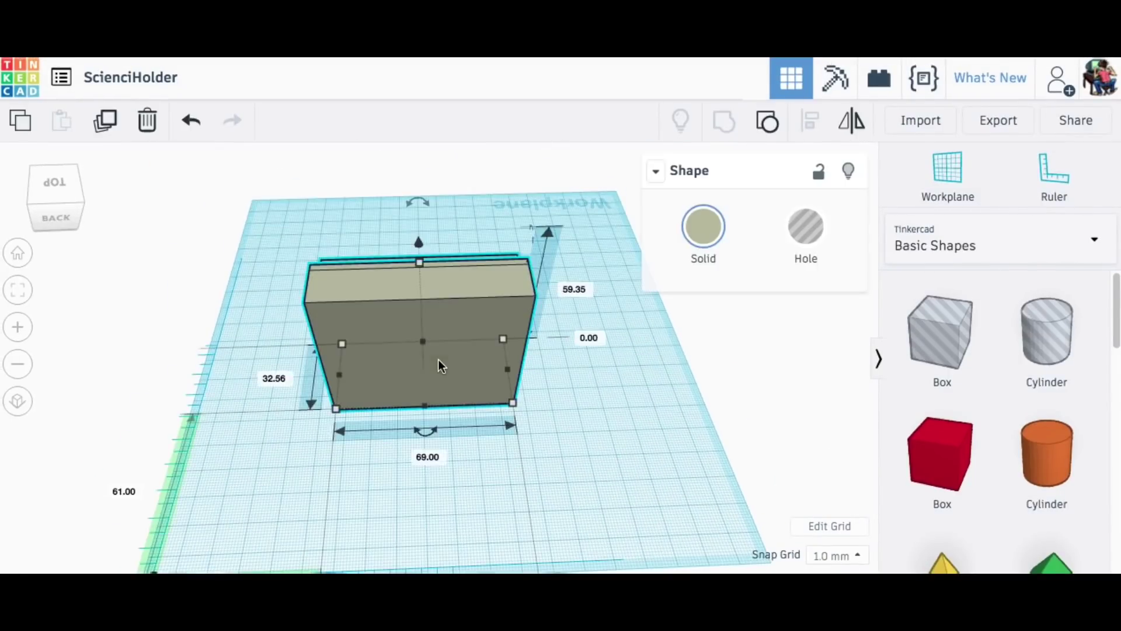
click(431, 457)
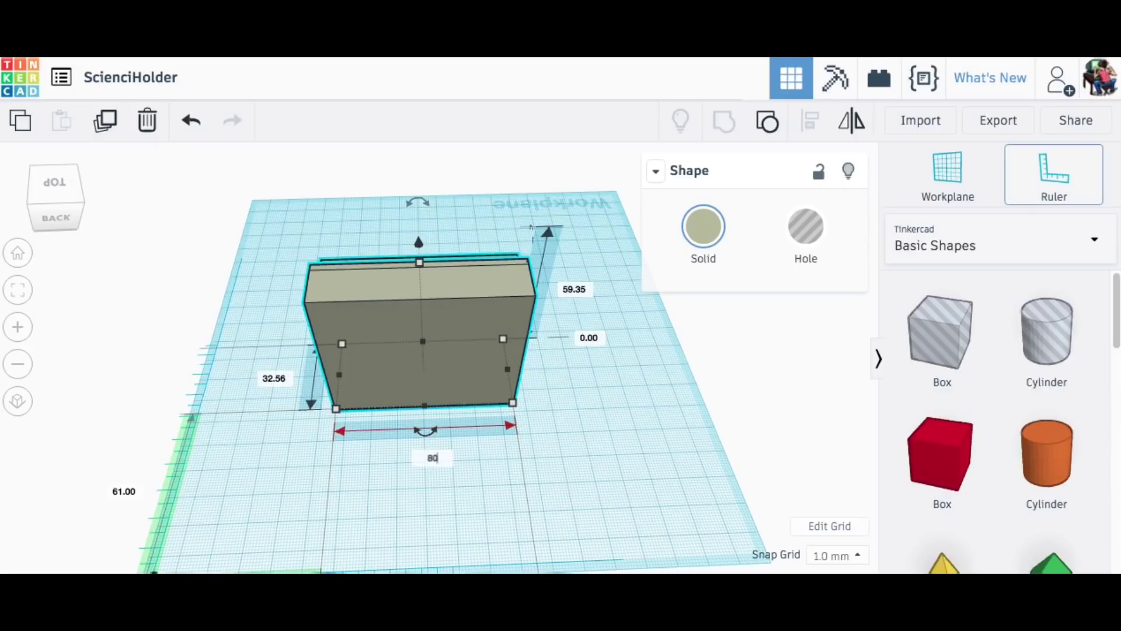
text(80)
key(Return)
Add a 3.5 mm box hole and sink it into the top of the block.
drag(929, 340, 394, 458)
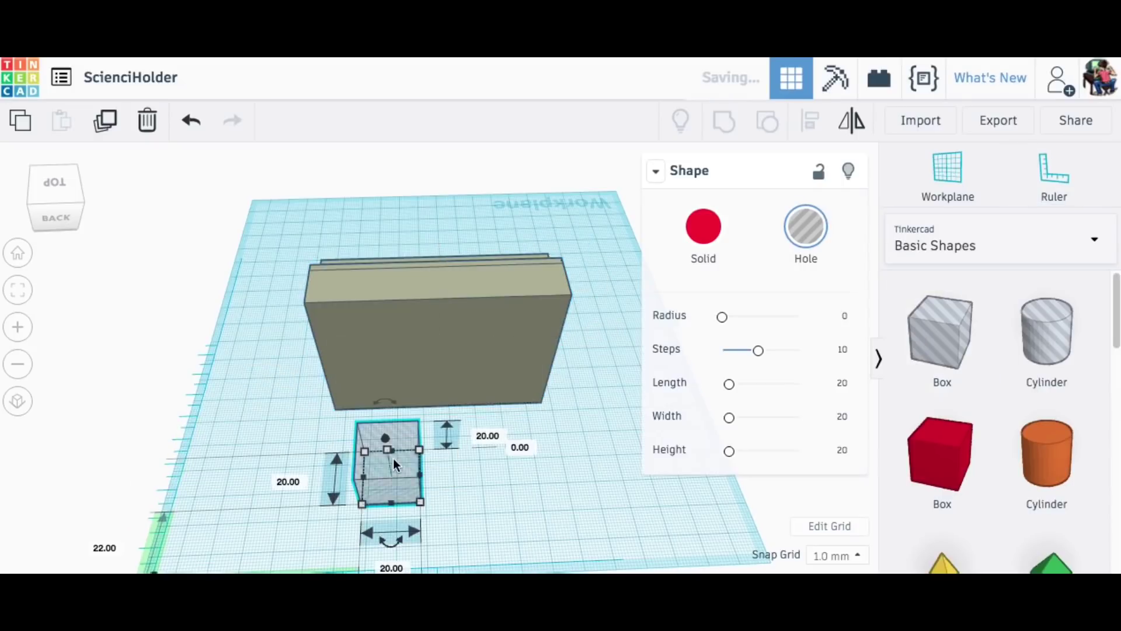
click(293, 484)
text(3.5)
key(Return)
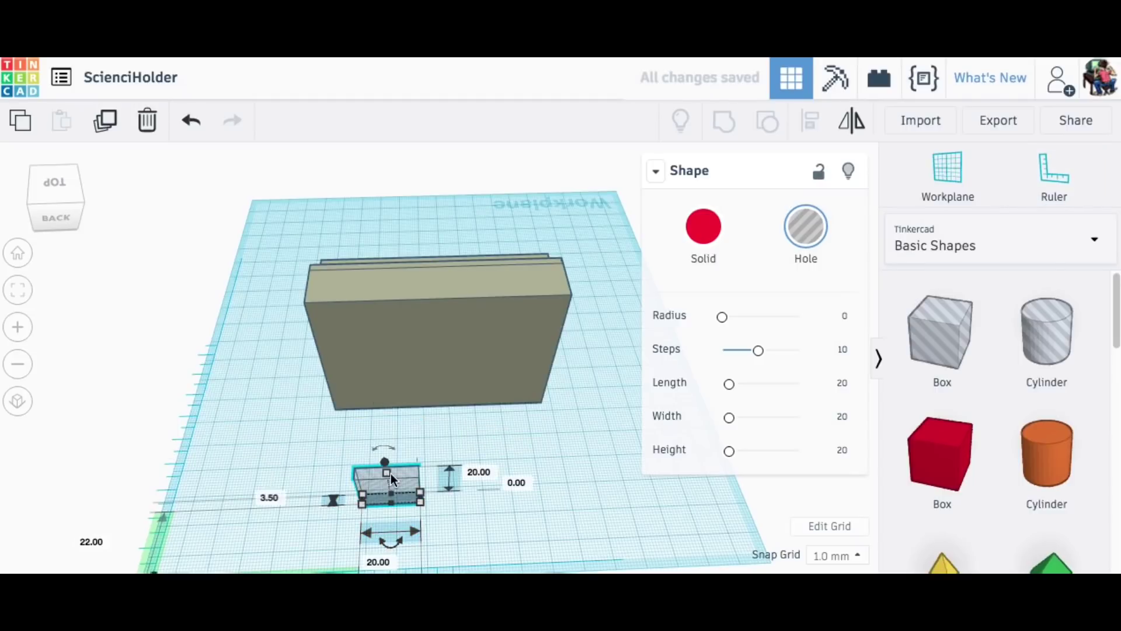
drag(385, 425, 383, 299)
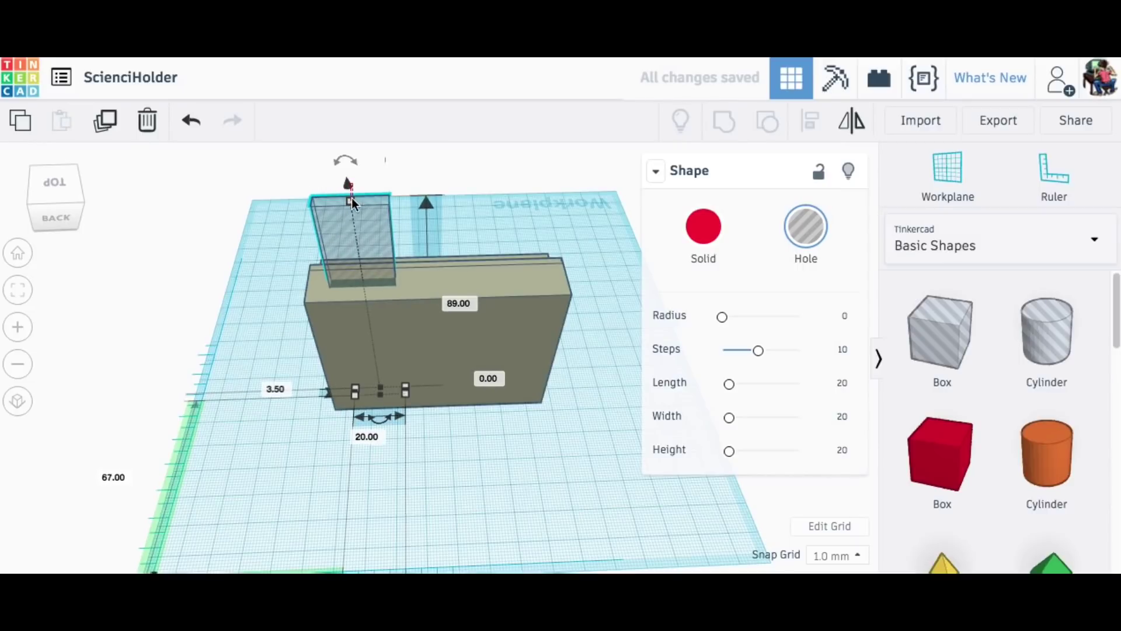
drag(351, 199, 353, 208)
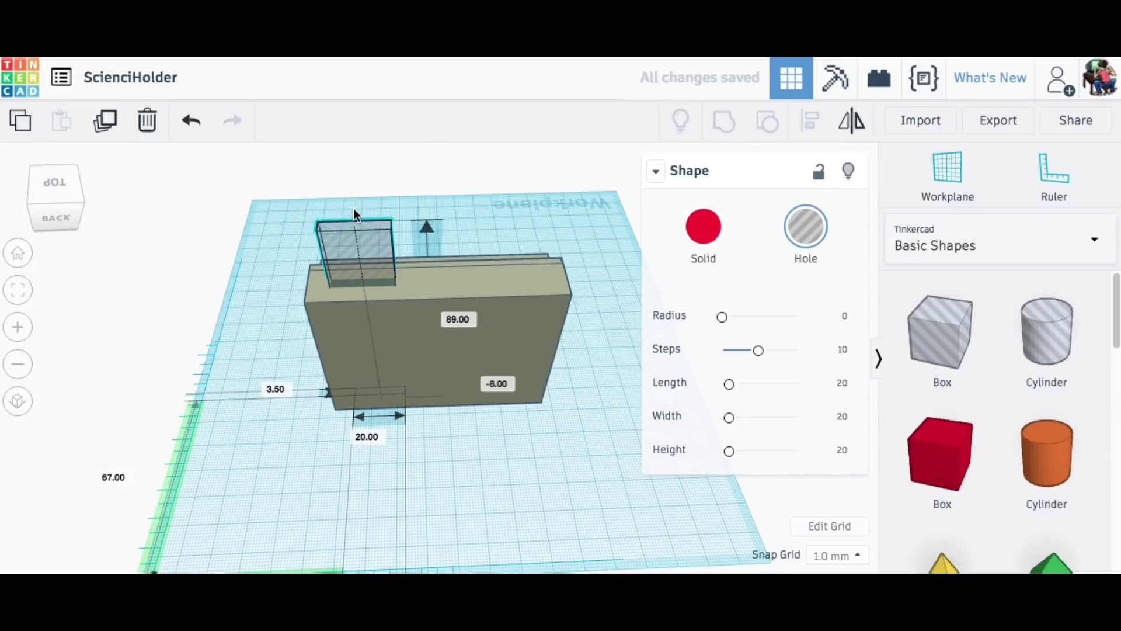
right_drag(289, 296, 374, 243)
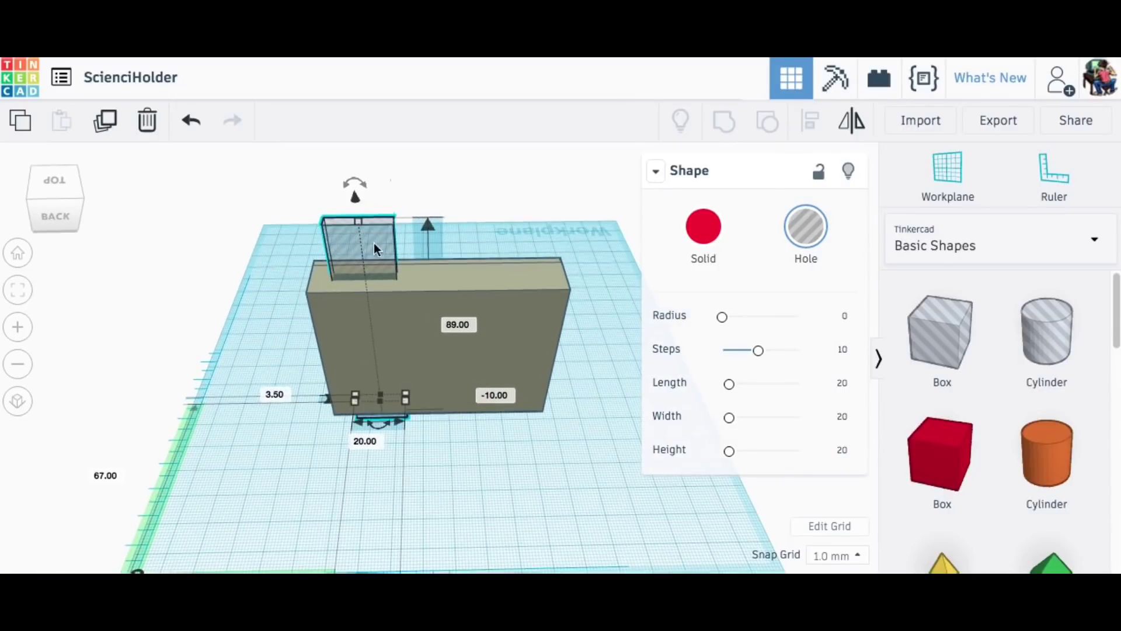
Duplicate the hole toward the right end, group both holes, and align them with the block.
click(106, 122)
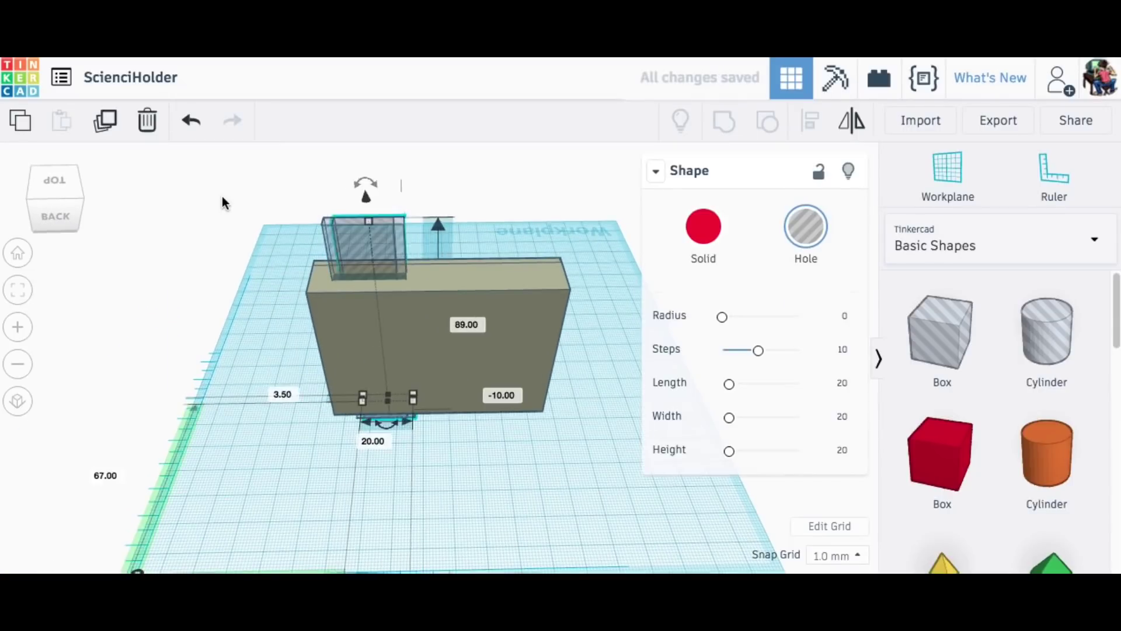
key(shift+Right)
key(shift+Right)
key(shift+Right)
key(shift+Right)
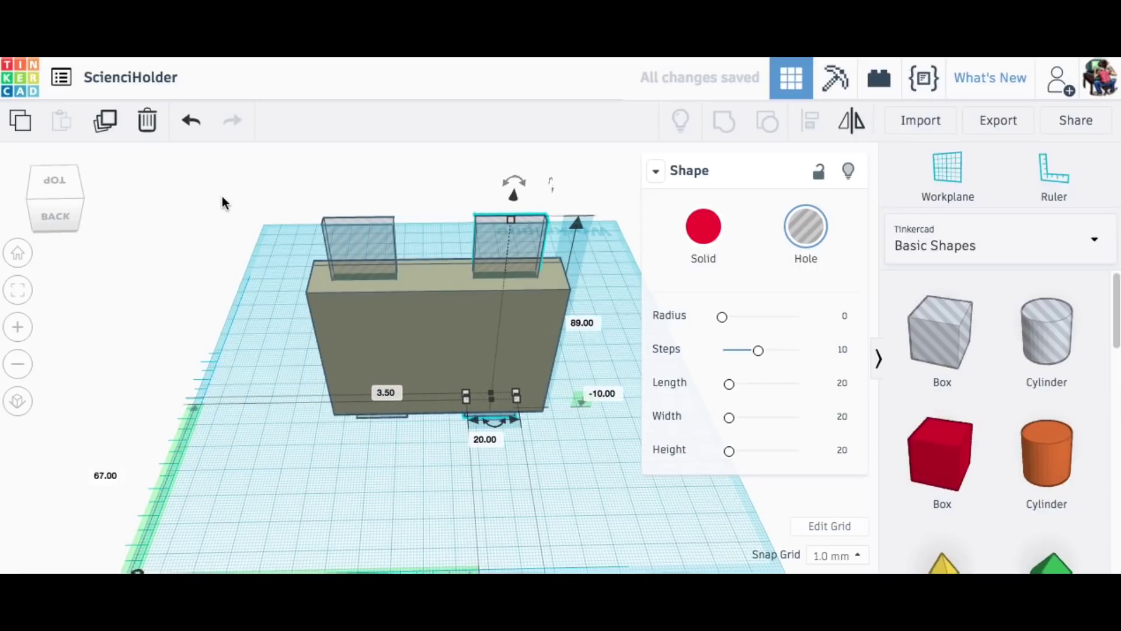
click(358, 237)
shift+click(525, 233)
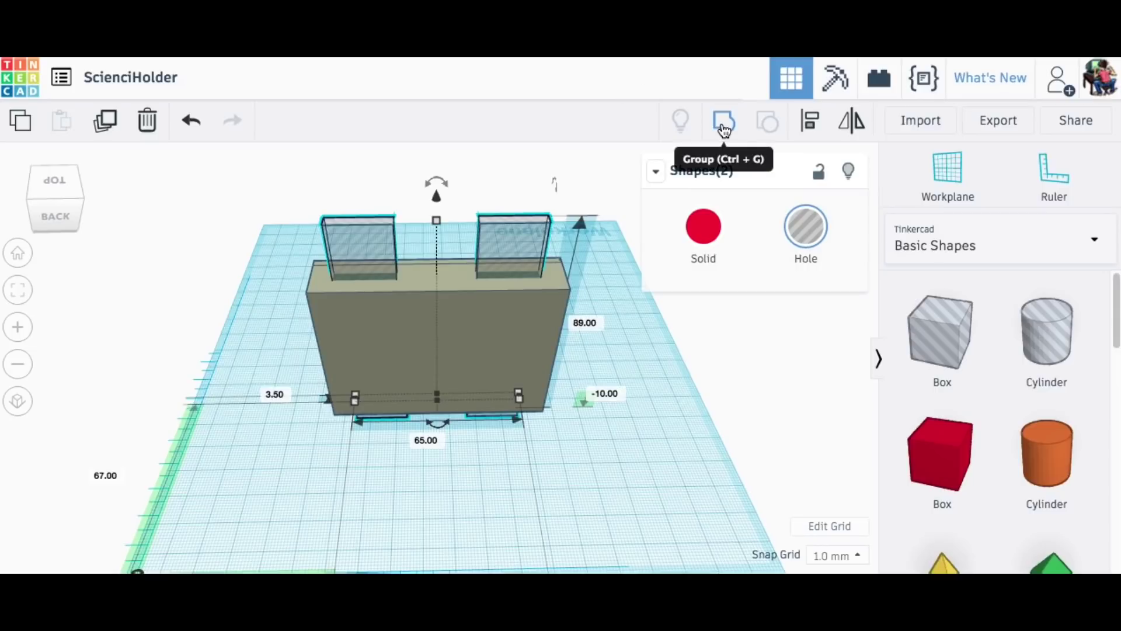
key(ctrl+g)
drag(275, 198, 584, 403)
key(l)
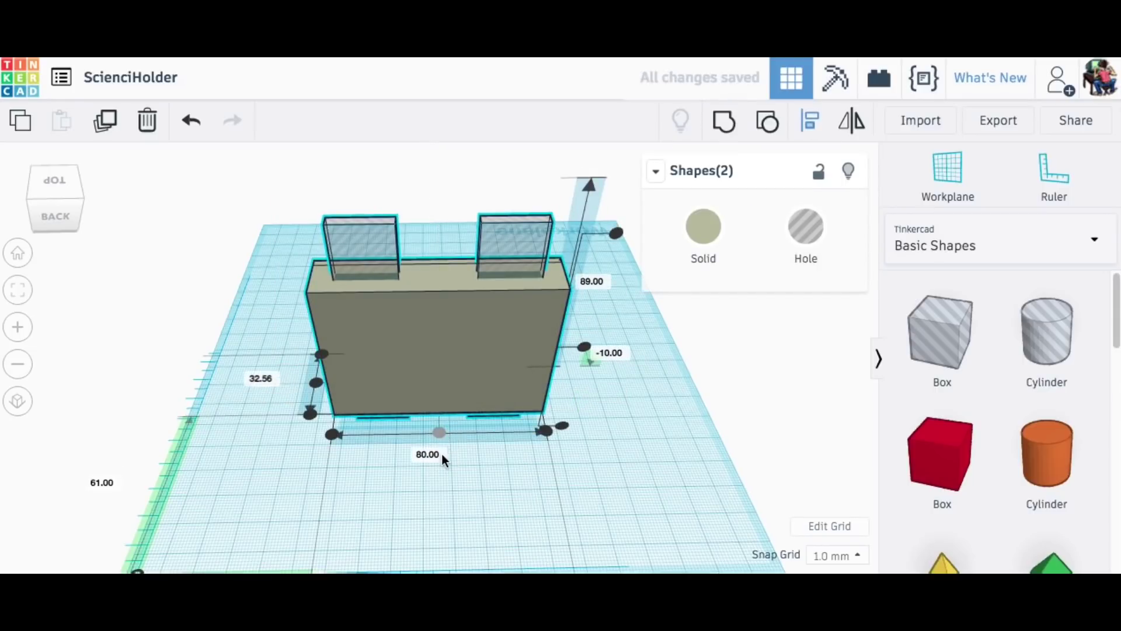
right_drag(322, 482, 261, 488)
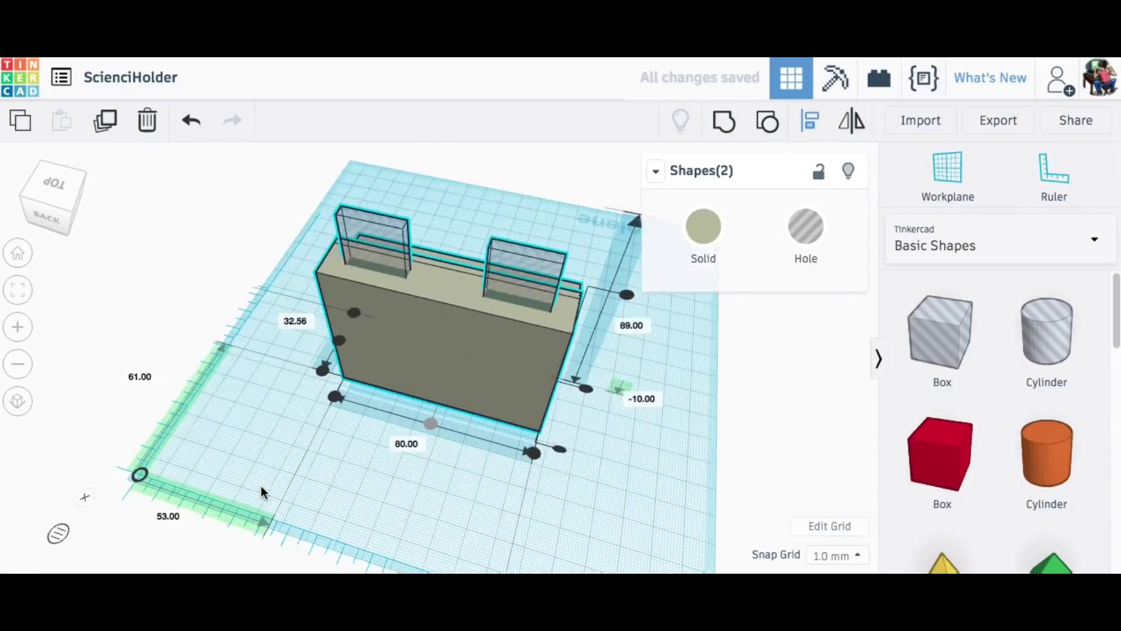
key(Escape)
click(274, 213)
Group the holes with the block to cut two top slots, then add a red box in front.
drag(269, 186, 593, 333)
click(724, 121)
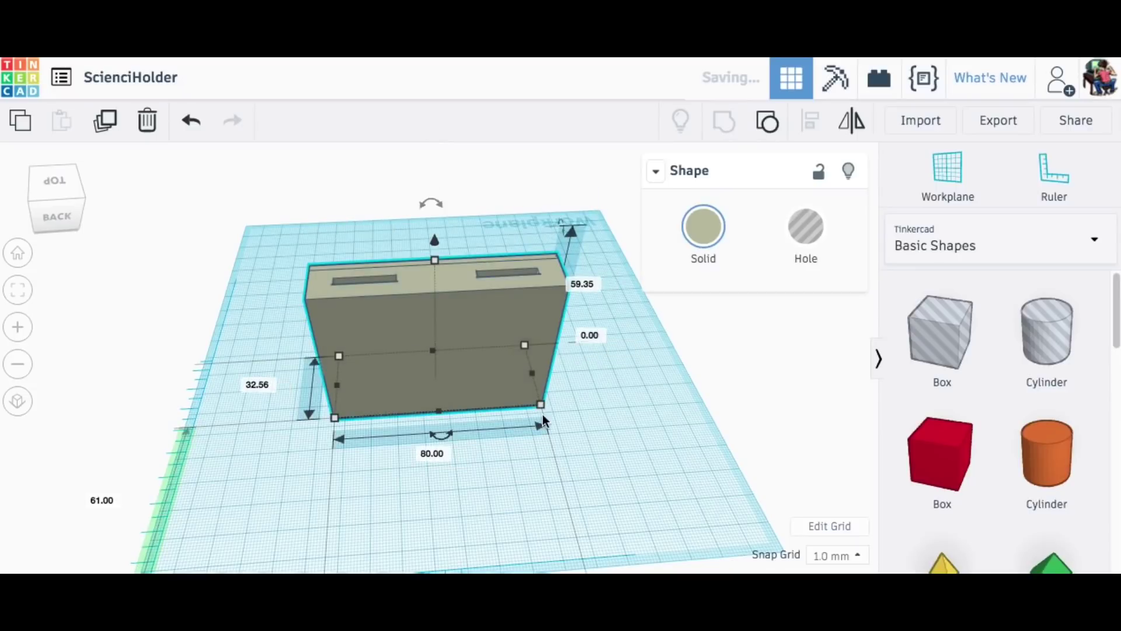
right_drag(542, 415, 556, 462)
click(556, 461)
drag(940, 455, 426, 454)
Set the red box to 40 mm wide and 10 mm long.
click(429, 515)
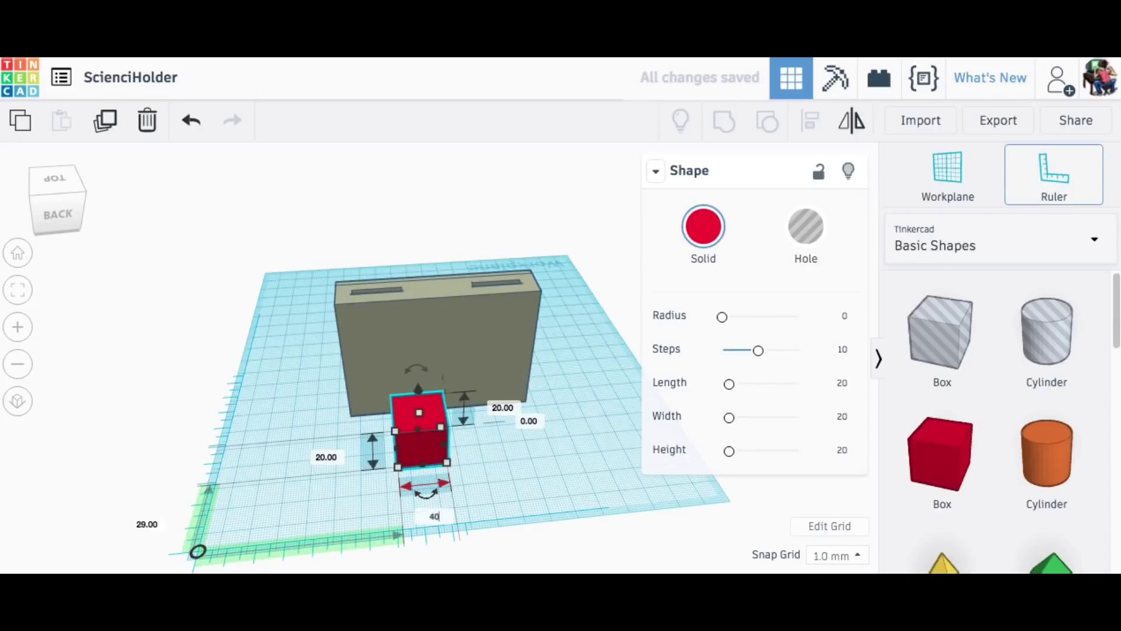
text(40)
click(322, 457)
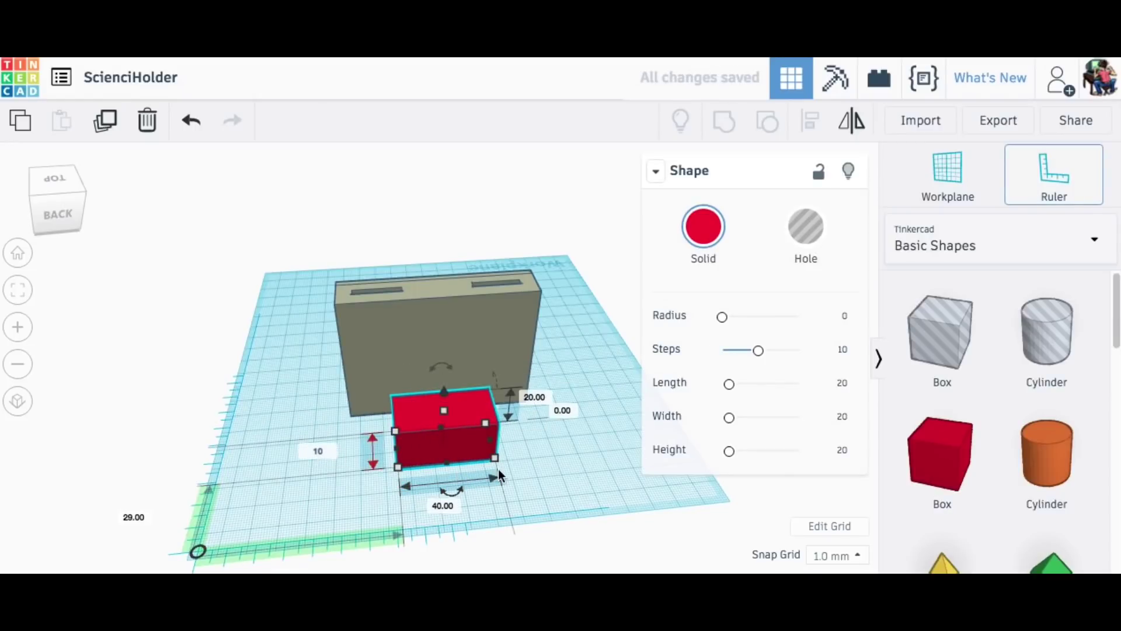
key(Return)
Fit all shapes in view and place a cylinder hole above the red box.
click(465, 489)
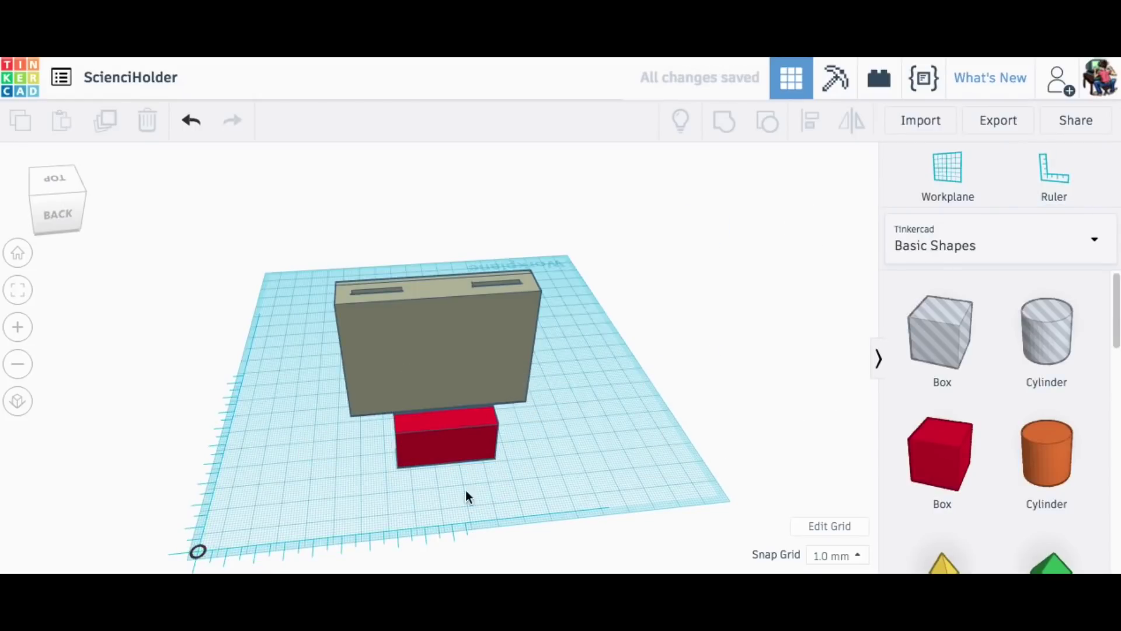
click(23, 289)
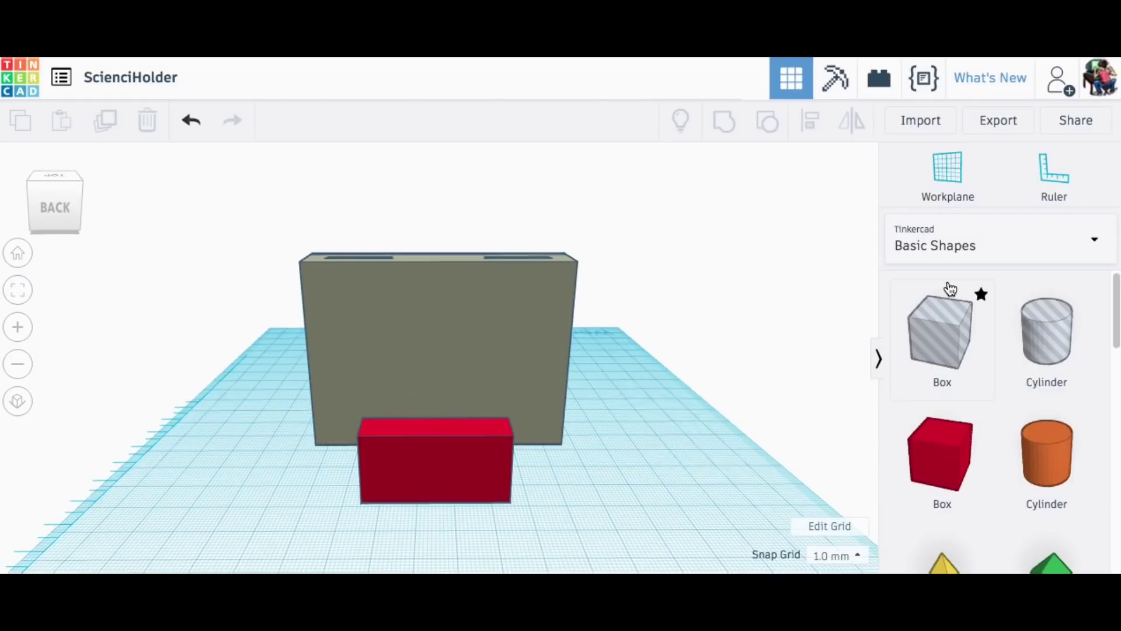
drag(1047, 332, 409, 430)
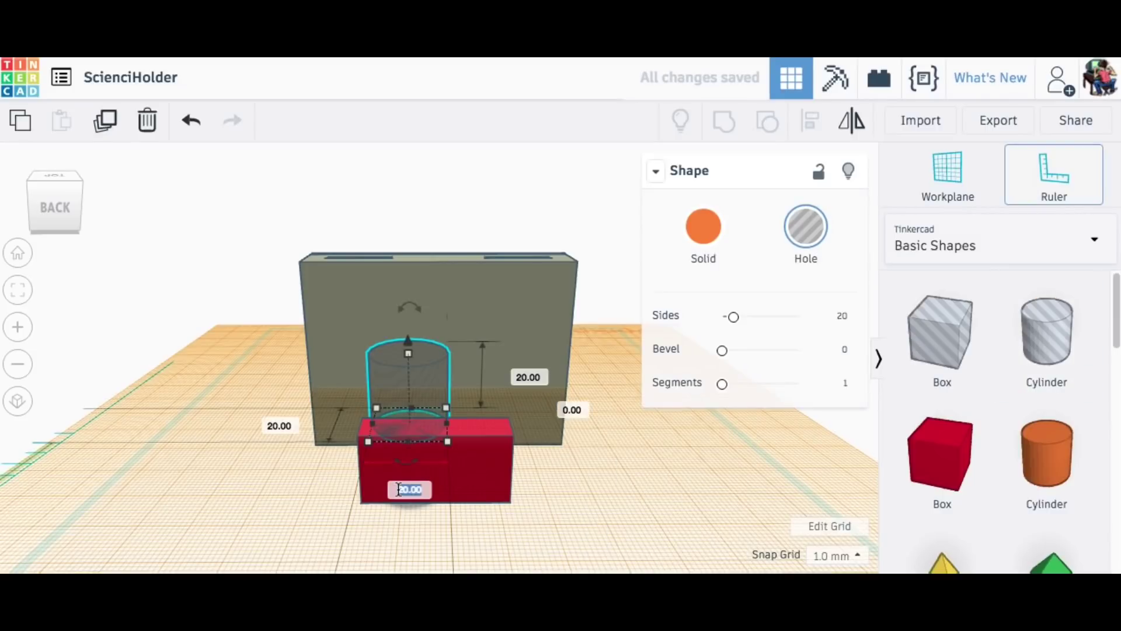
Set the cylinder hole to 4 mm in diameter.
click(275, 426)
text(4)
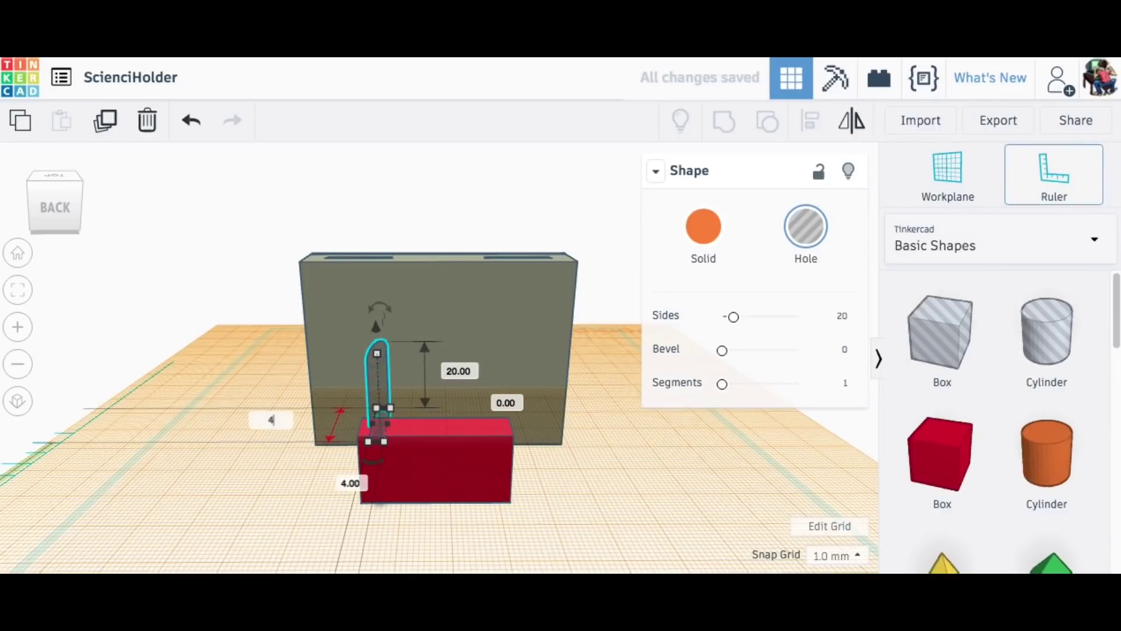
key(Return)
right_drag(112, 225, 398, 434)
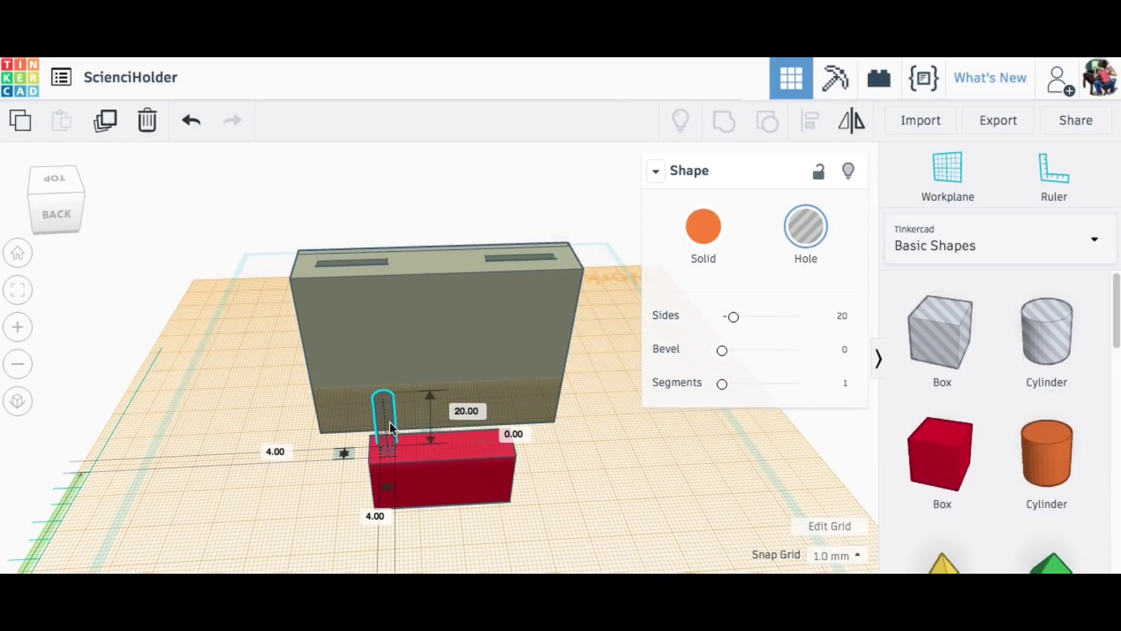
Duplicate the cylinder three times into a row of four evenly spaced holes.
click(391, 422)
click(105, 121)
key(Right)
key(Right)
key(Right)
key(Right)
key(Right)
key(Right)
key(Right)
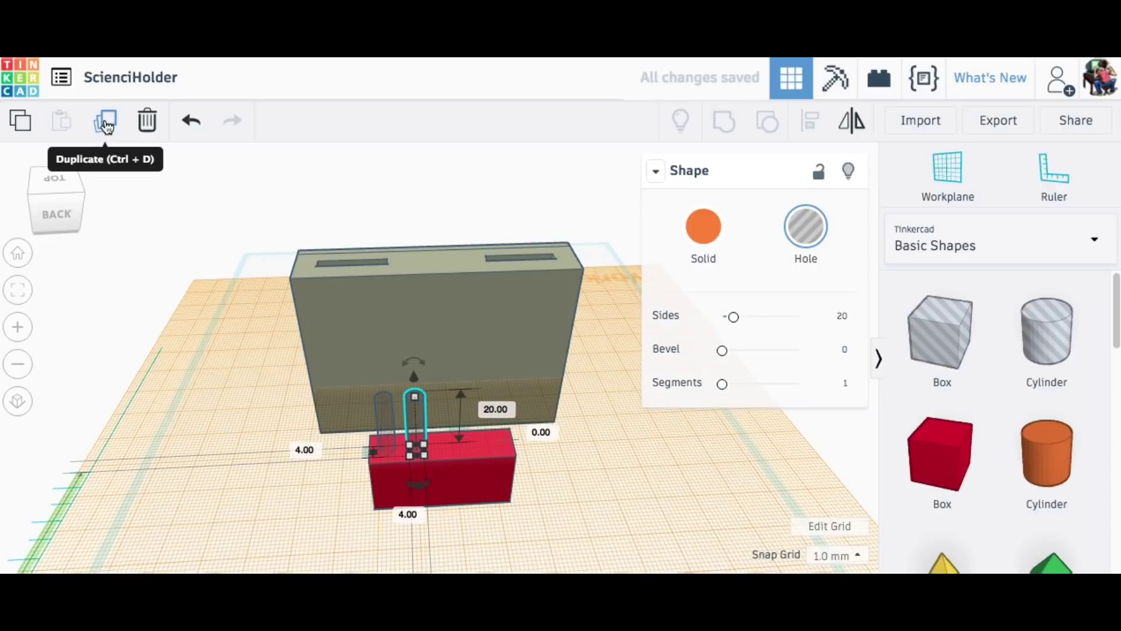
click(106, 124)
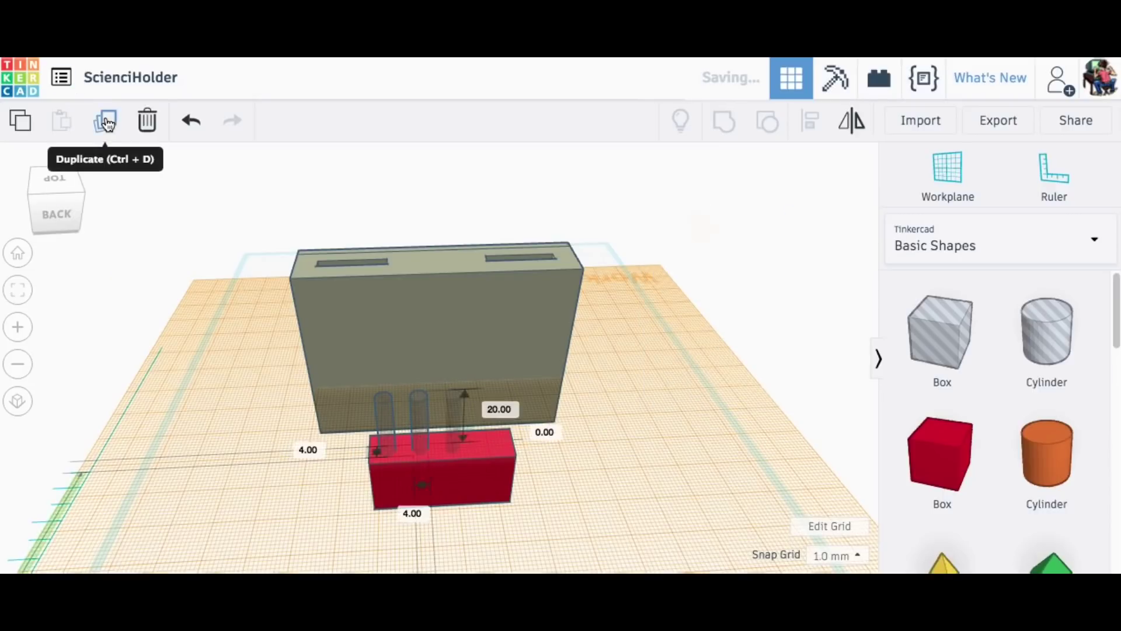
click(106, 124)
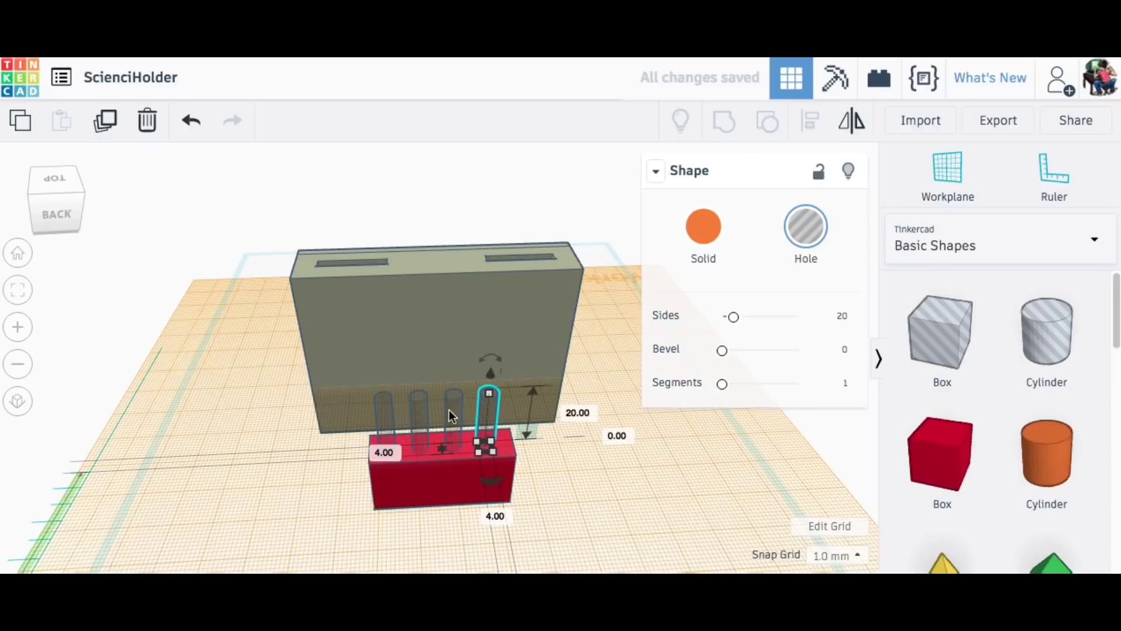
Group the four hole cylinders and select them together with the red block.
shift+click(384, 412)
drag(351, 374, 573, 399)
key(ctrl+g)
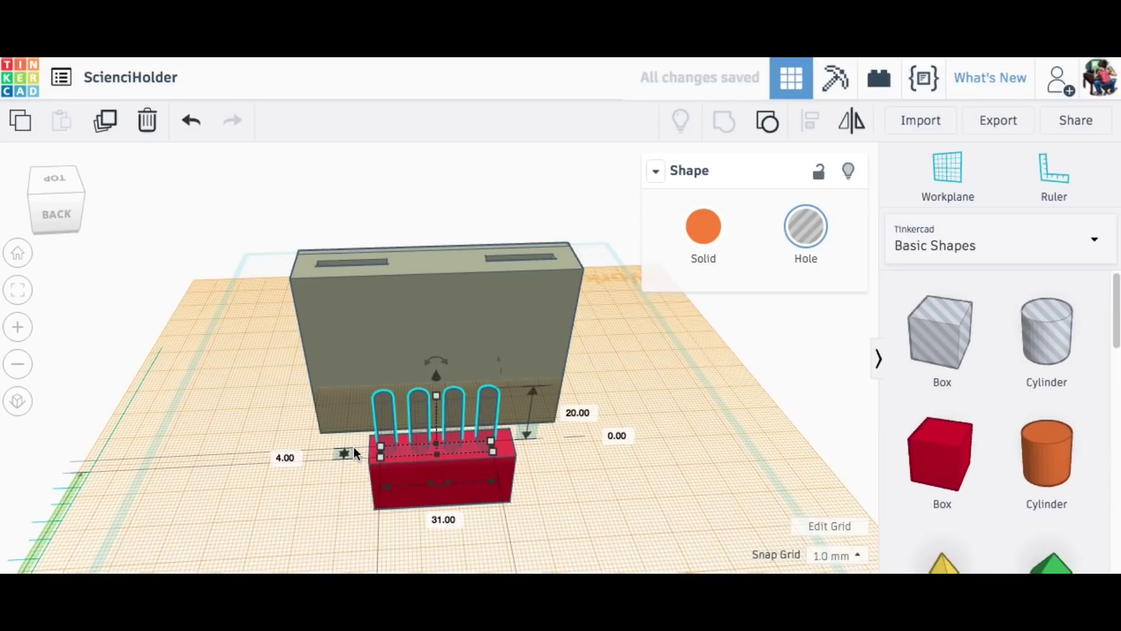
drag(355, 442, 591, 461)
Center the hole group on the red block and sink the cylinders down through it.
click(811, 126)
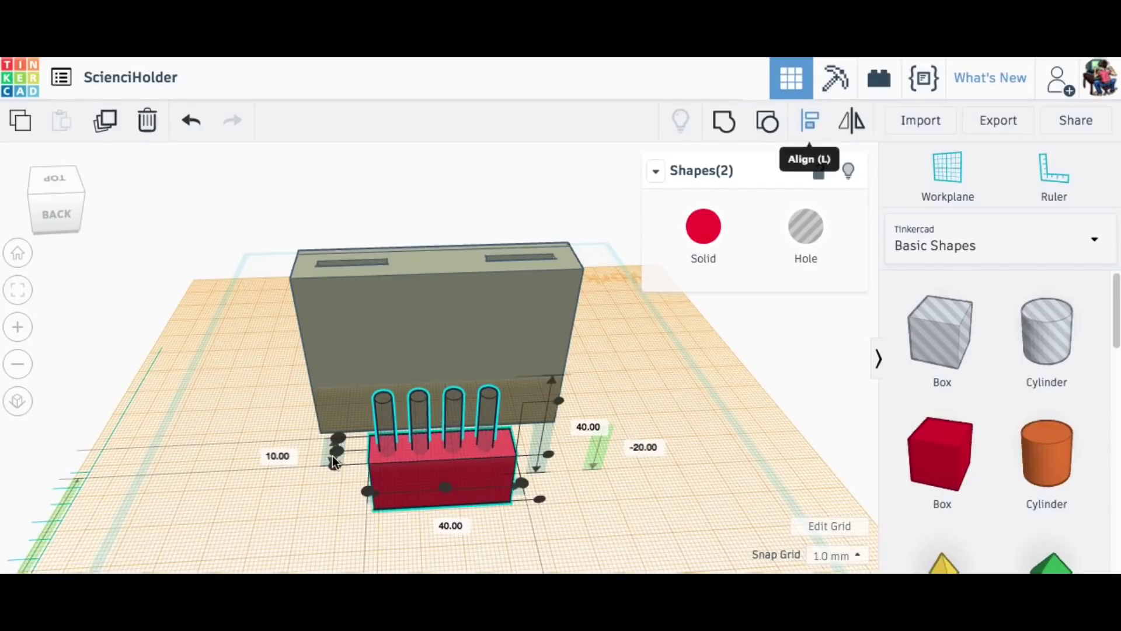
click(335, 451)
click(445, 487)
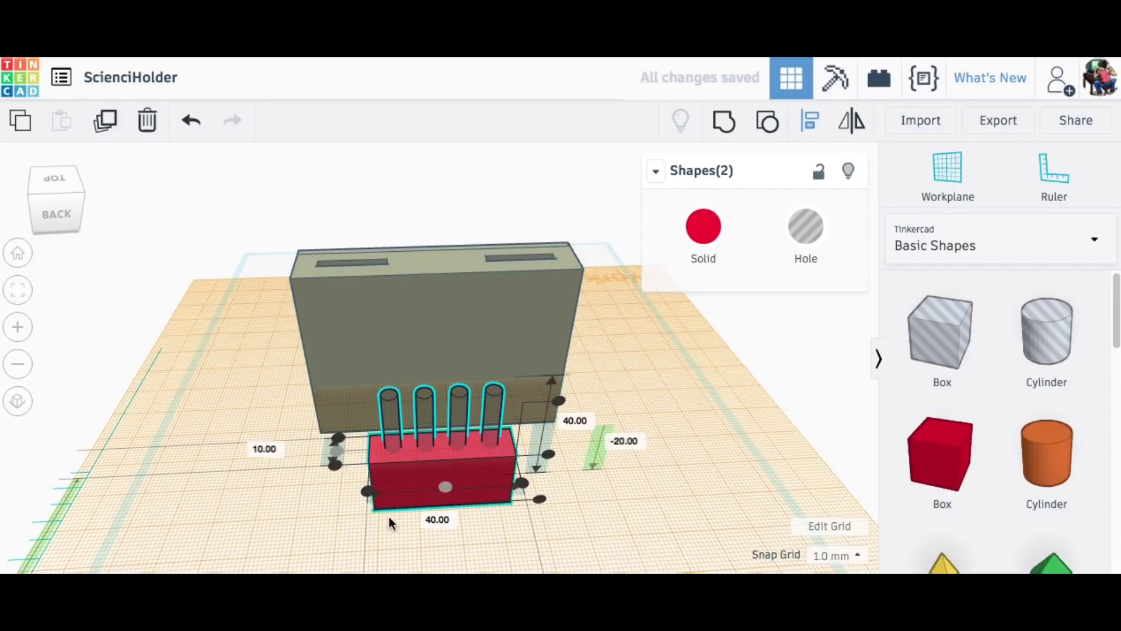
click(277, 427)
click(426, 398)
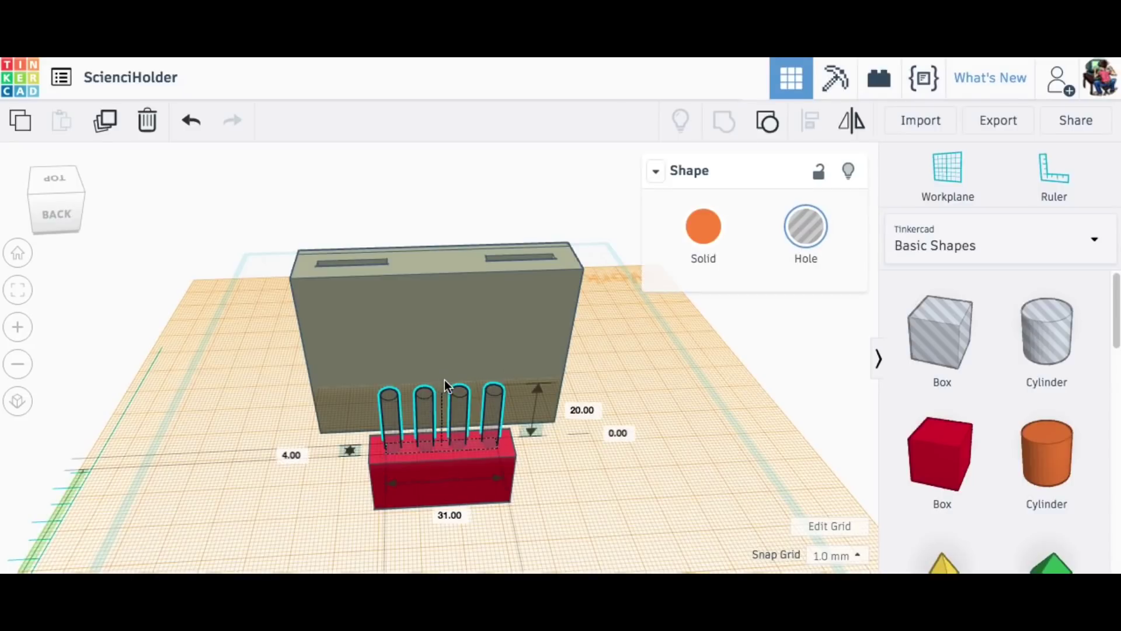
drag(444, 379, 439, 419)
Temporarily make the block a hole to check the drill holes, then restore it to solid red.
click(444, 485)
key(h)
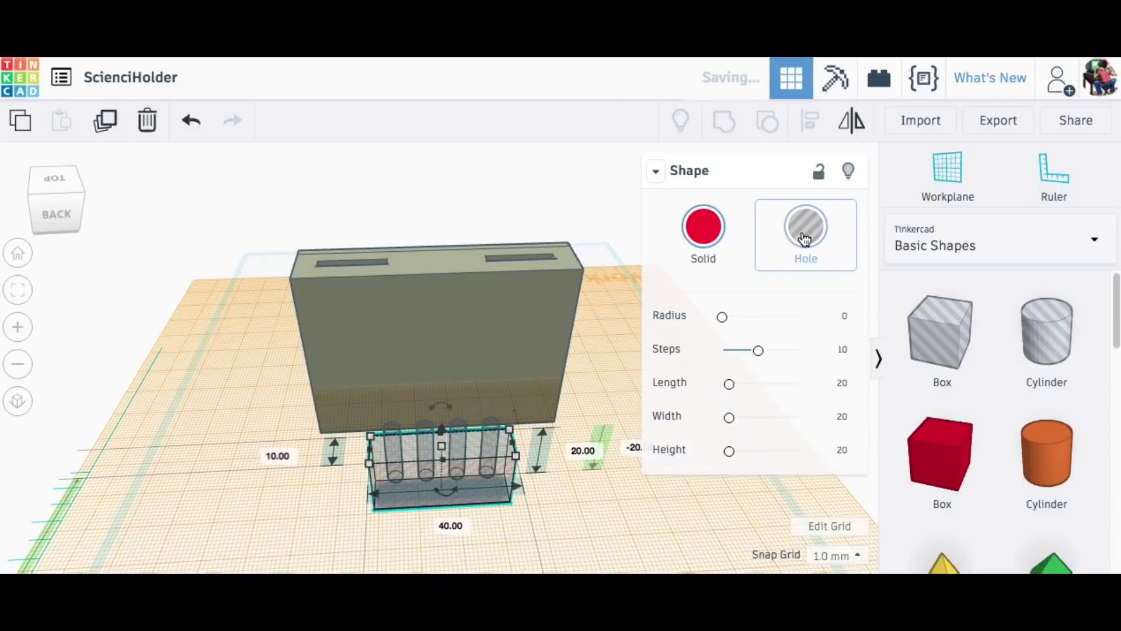
mouse_move(633, 415)
right_down()
mouse_move(639, 376)
mouse_move(638, 393)
right_up()
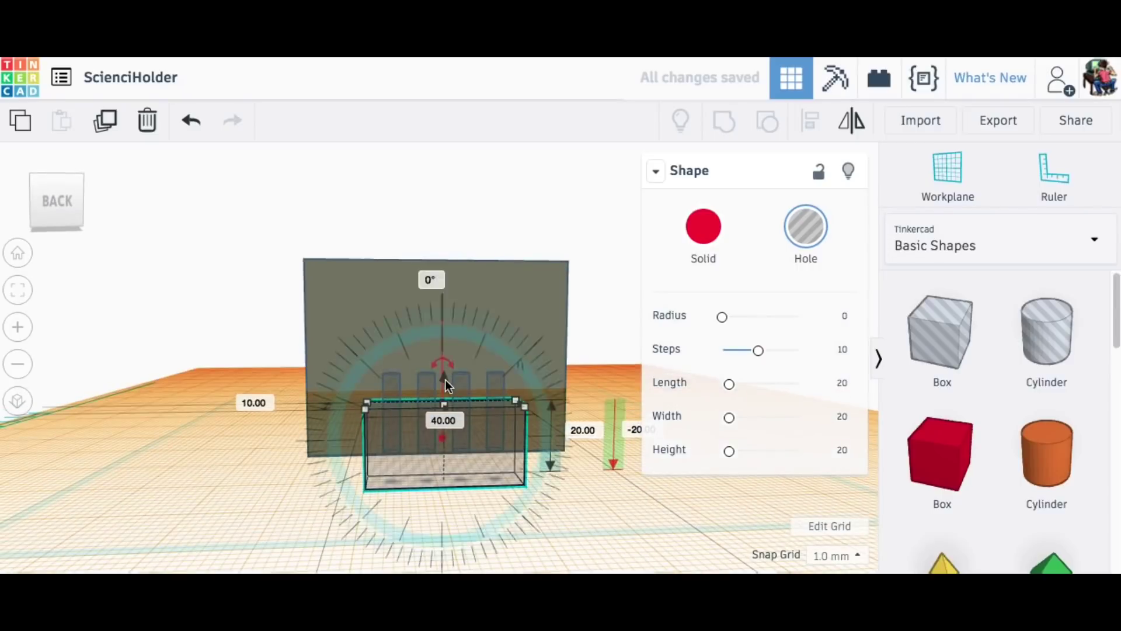
click(191, 121)
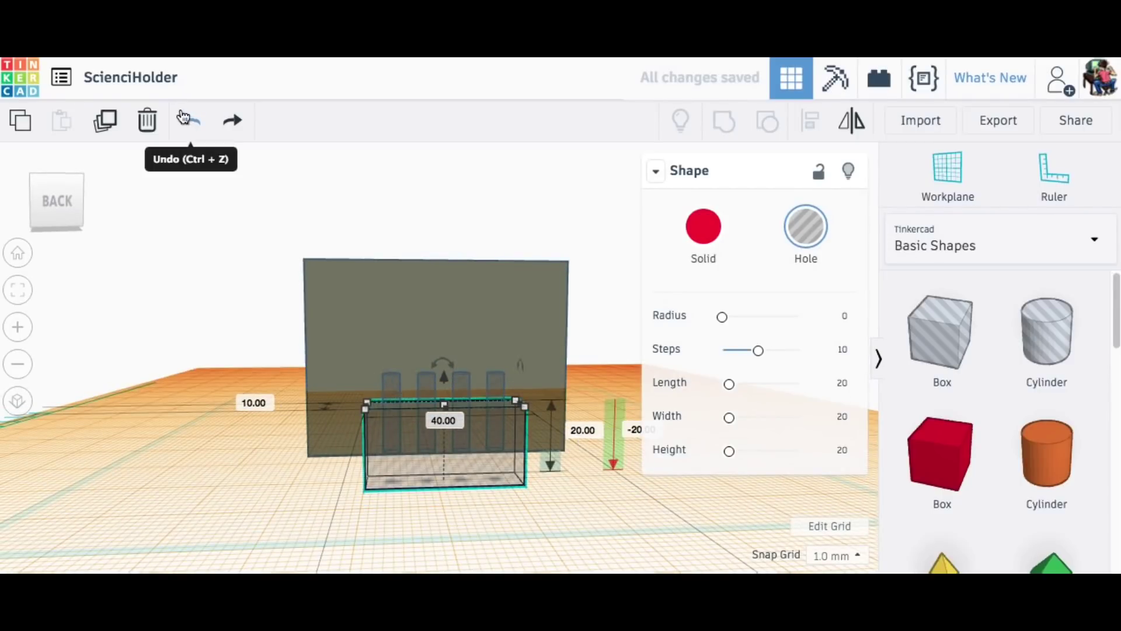
mouse_move(230, 351)
right_down()
mouse_move(225, 325)
mouse_move(225, 354)
right_up()
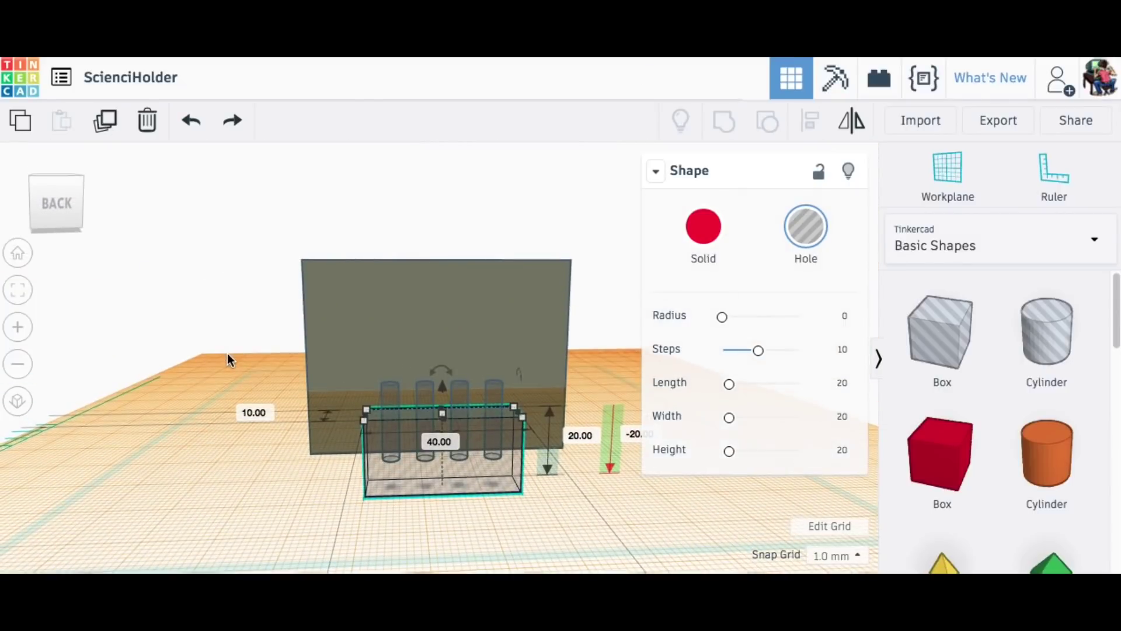
click(394, 390)
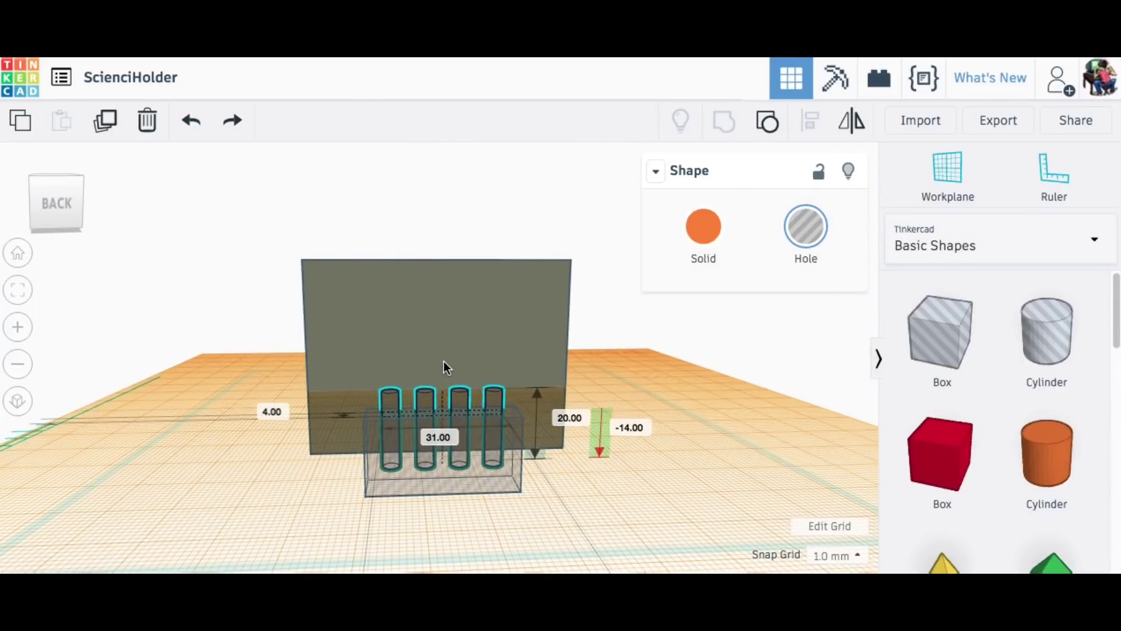
click(272, 436)
right_drag(273, 435, 327, 425)
click(438, 473)
click(703, 226)
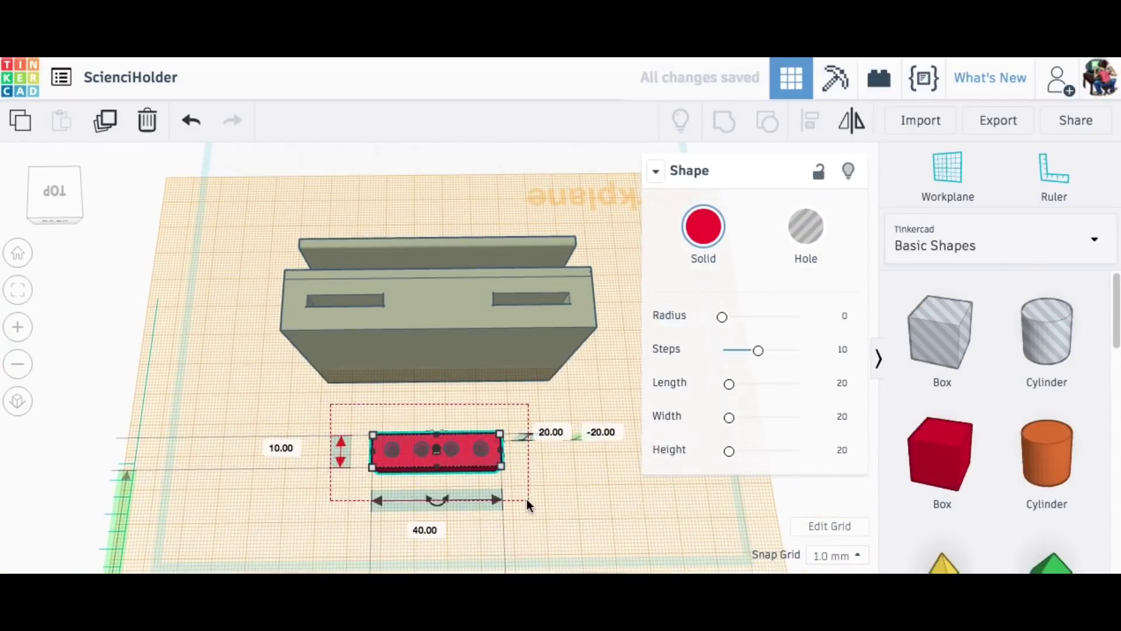
Group the holes into the red block, reset the workplane, and rotate the block 180°.
click(723, 118)
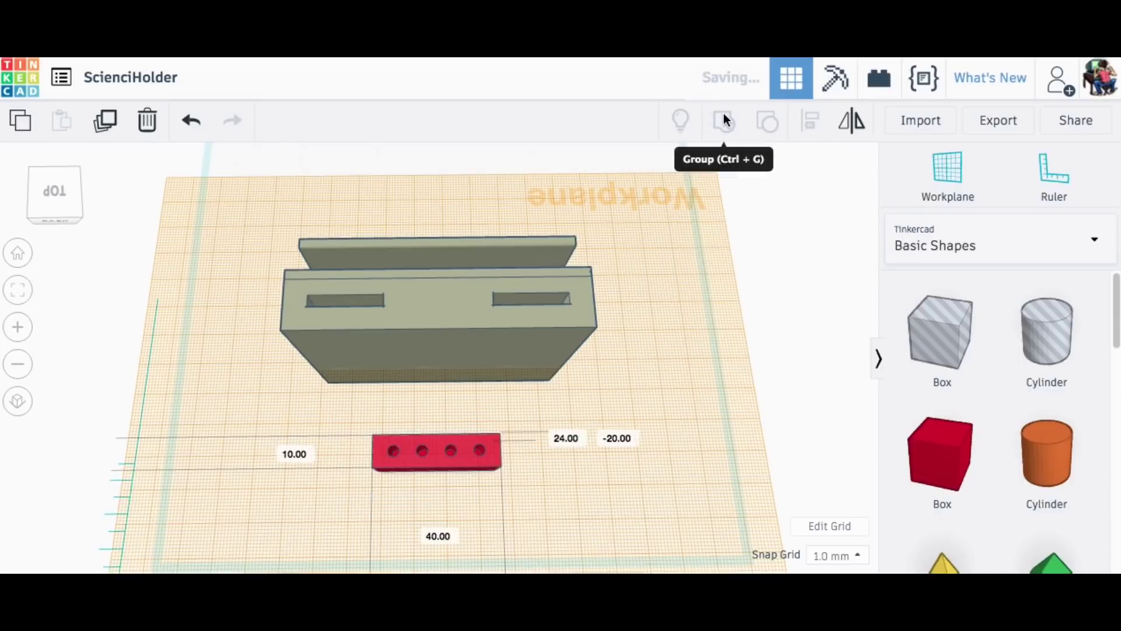
click(437, 459)
right_drag(564, 452, 683, 306)
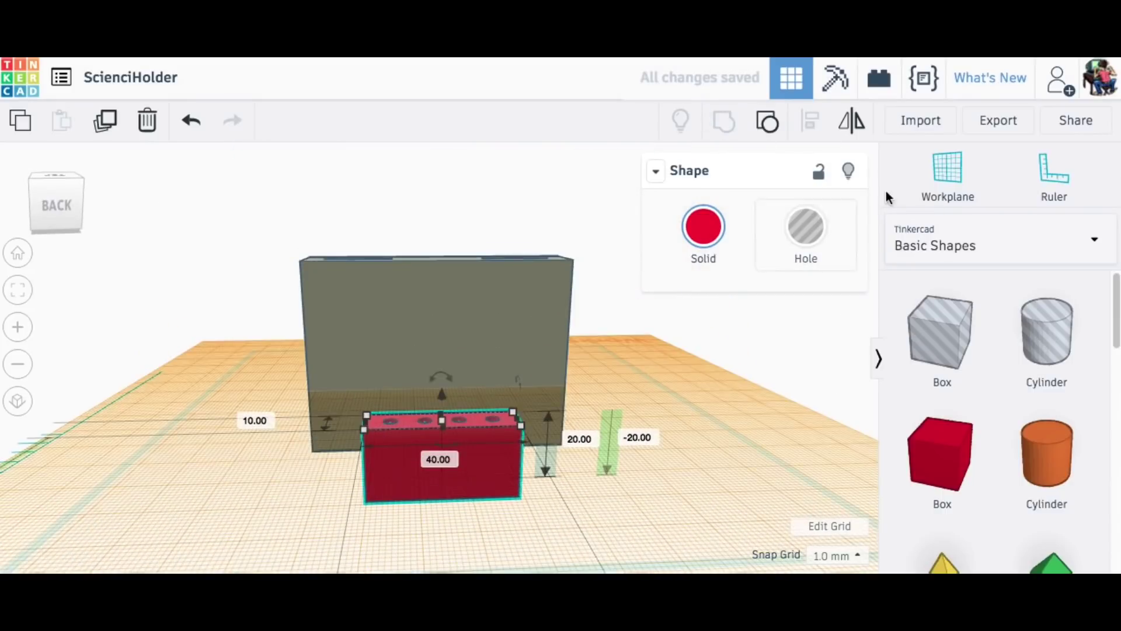
click(742, 330)
drag(442, 381, 450, 463)
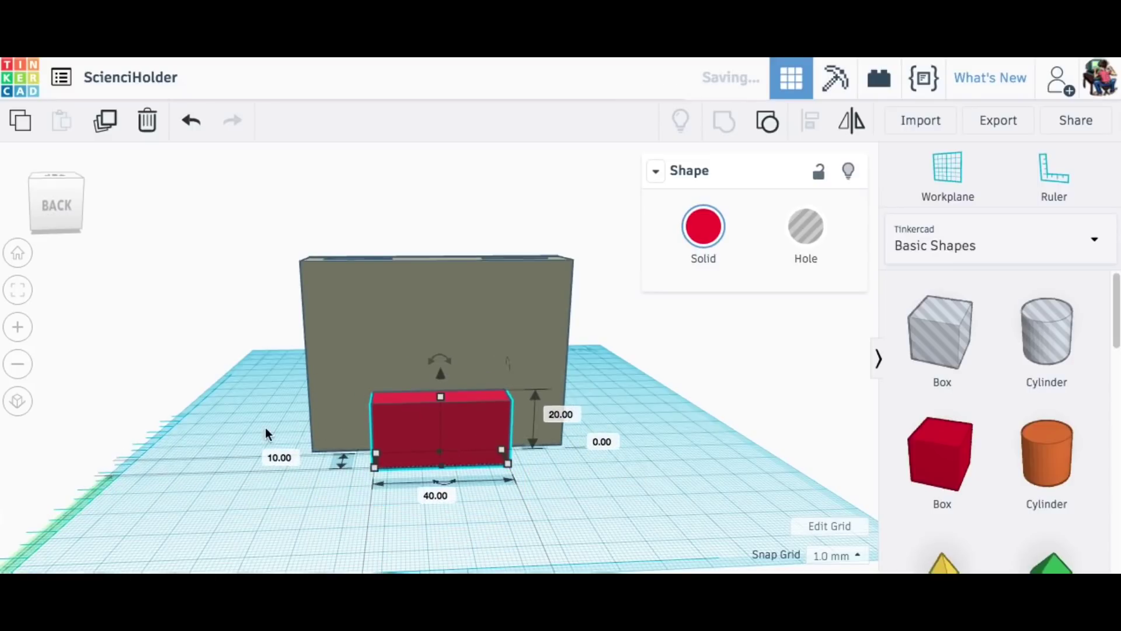
Nudge the drilled block against the bracket's front face and align it centred with the bracket.
right_drag(265, 427, 406, 412)
key(Left)
key(Left)
key(Left)
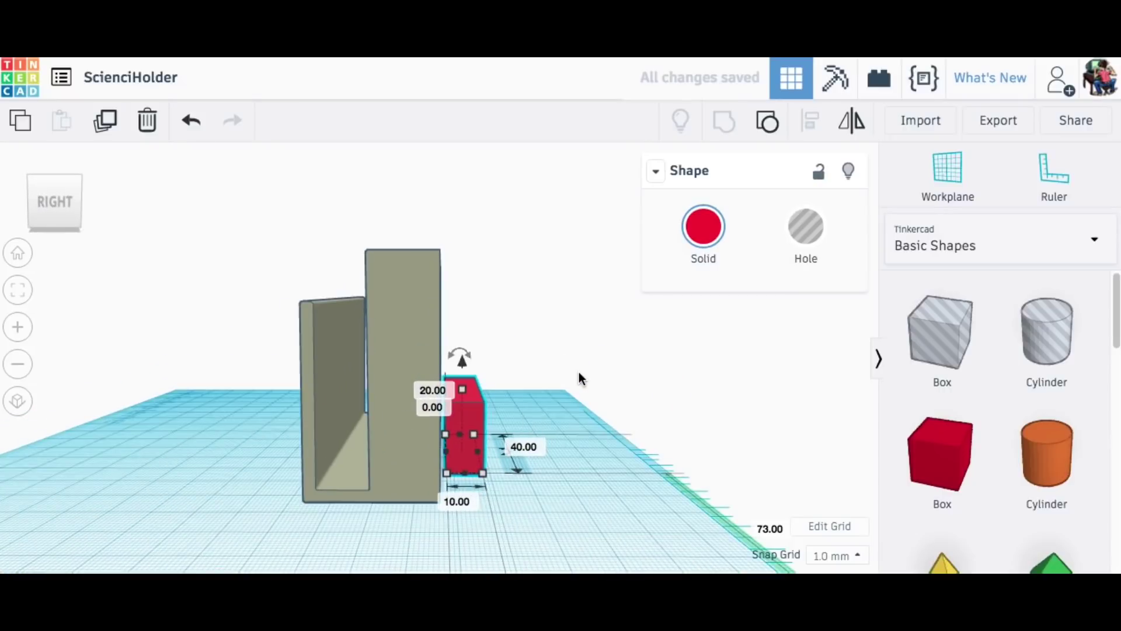
scroll(503, 405, up, 8)
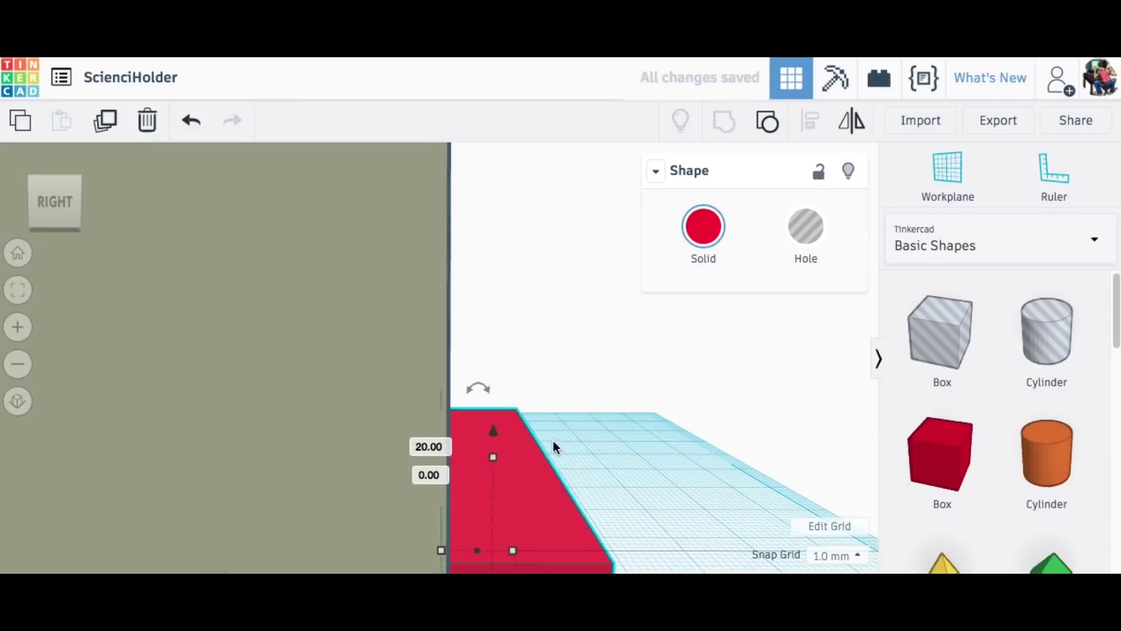
scroll(530, 449, down, 3)
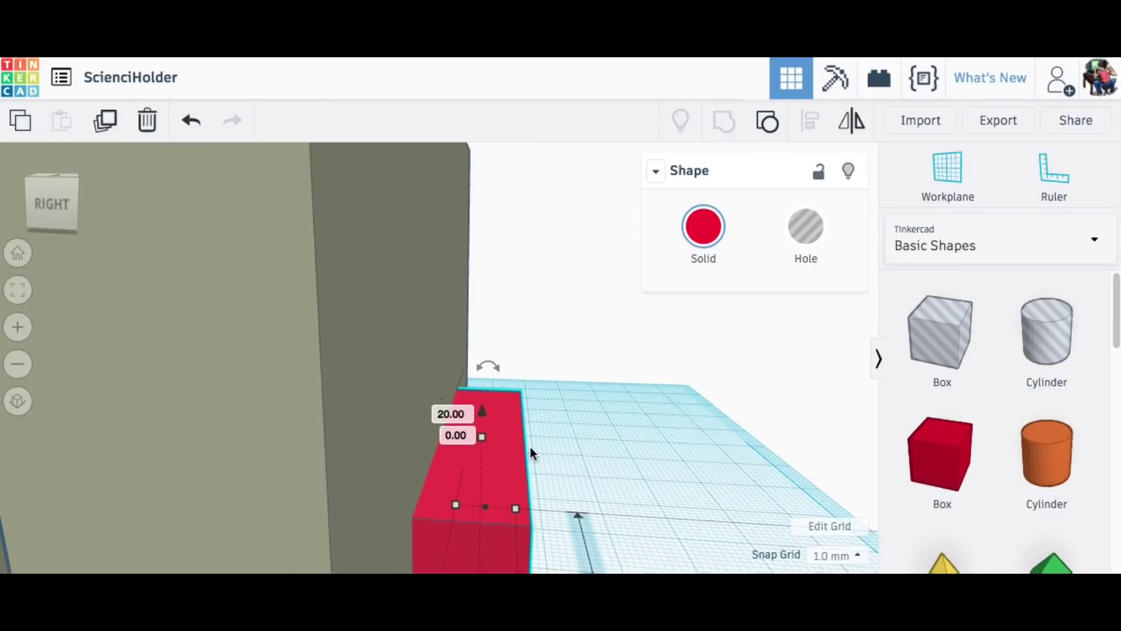
right_drag(530, 446, 136, 423)
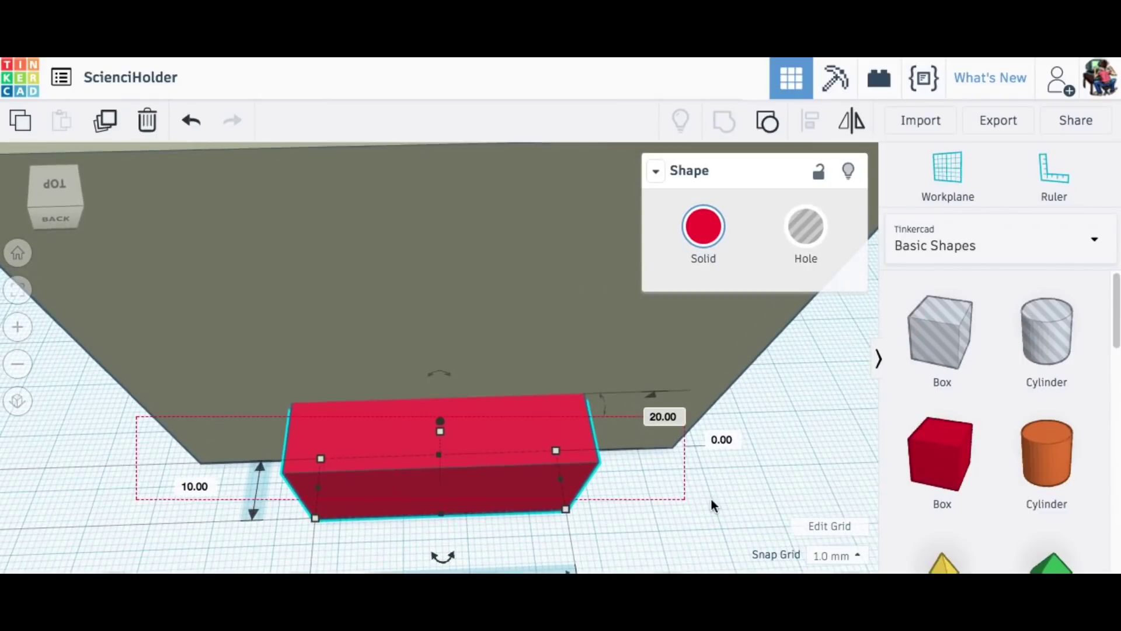
key(ctrl+a)
click(810, 120)
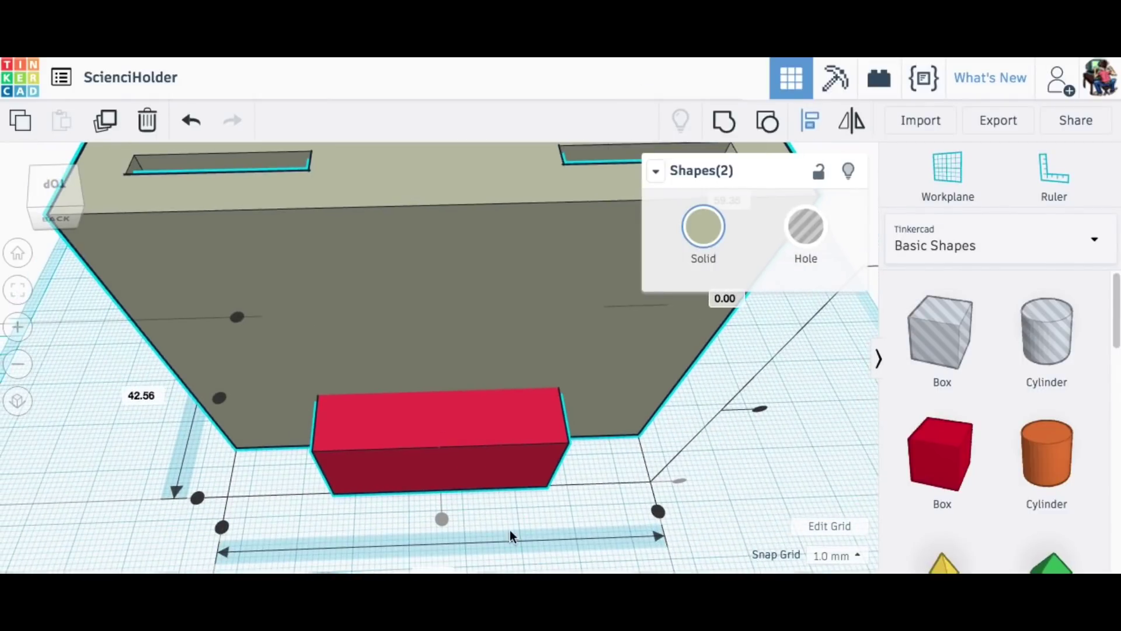
Select the drilled block and the bracket together and group them into one object.
click(780, 445)
scroll(767, 440, down, 6)
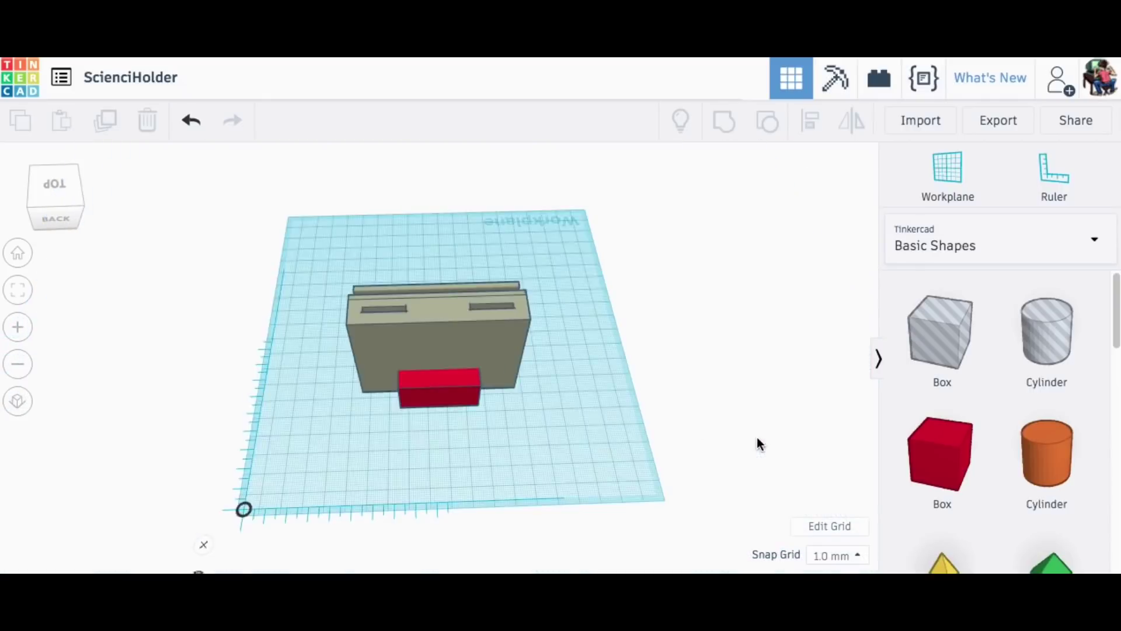
drag(286, 253, 481, 414)
drag(615, 288, 617, 292)
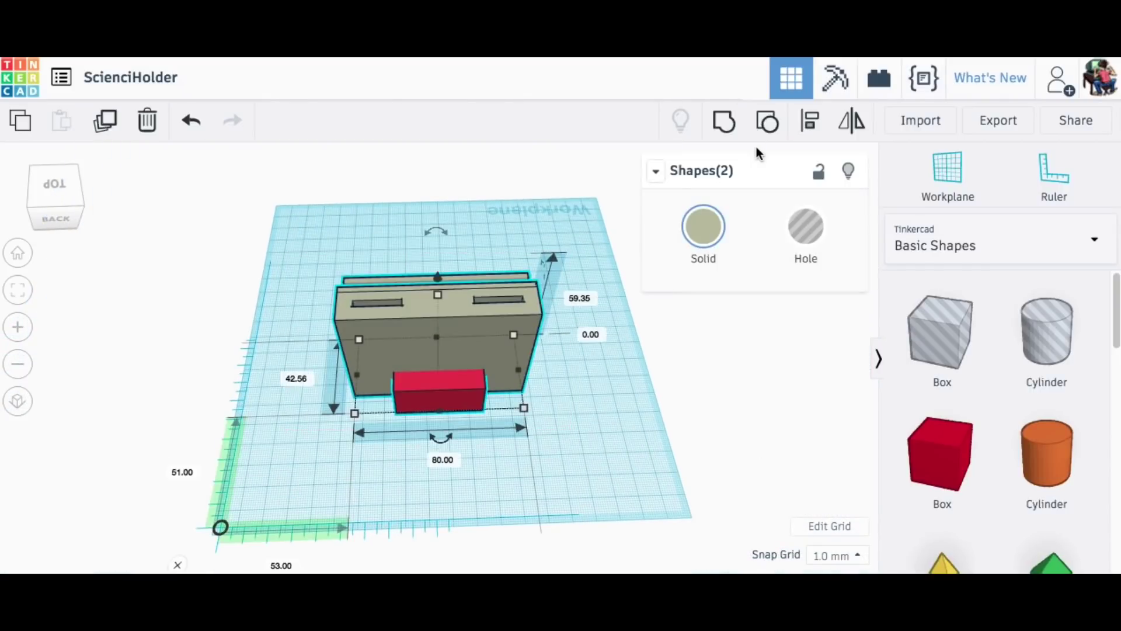
key(ctrl+g)
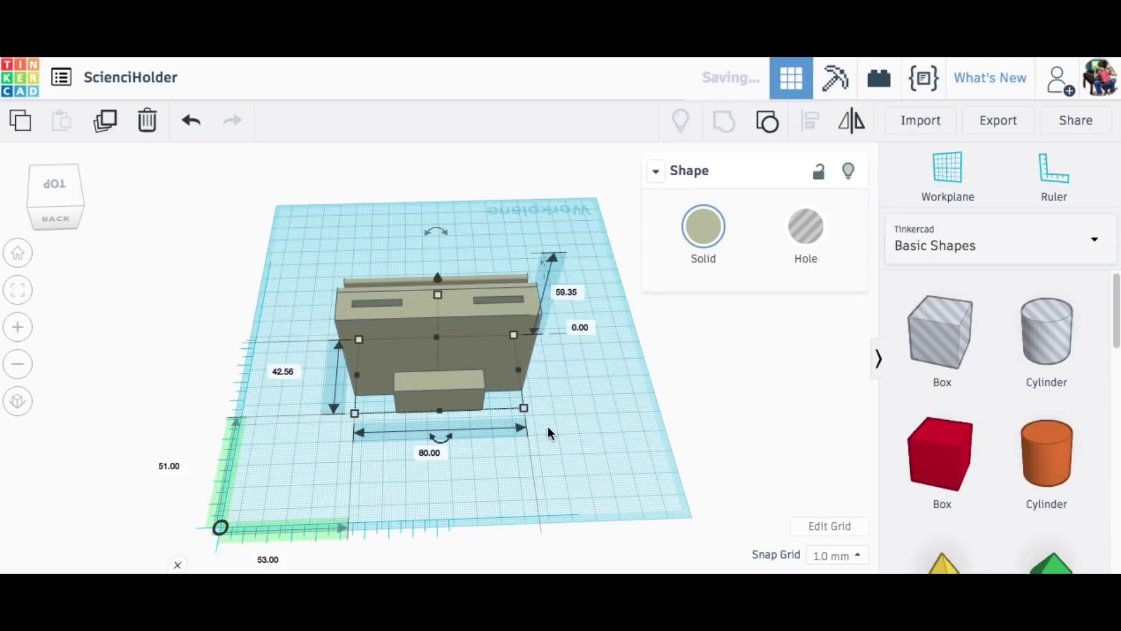
Export the grouped bracket as an STL file for 3D printing.
click(549, 431)
right_drag(549, 431, 441, 447)
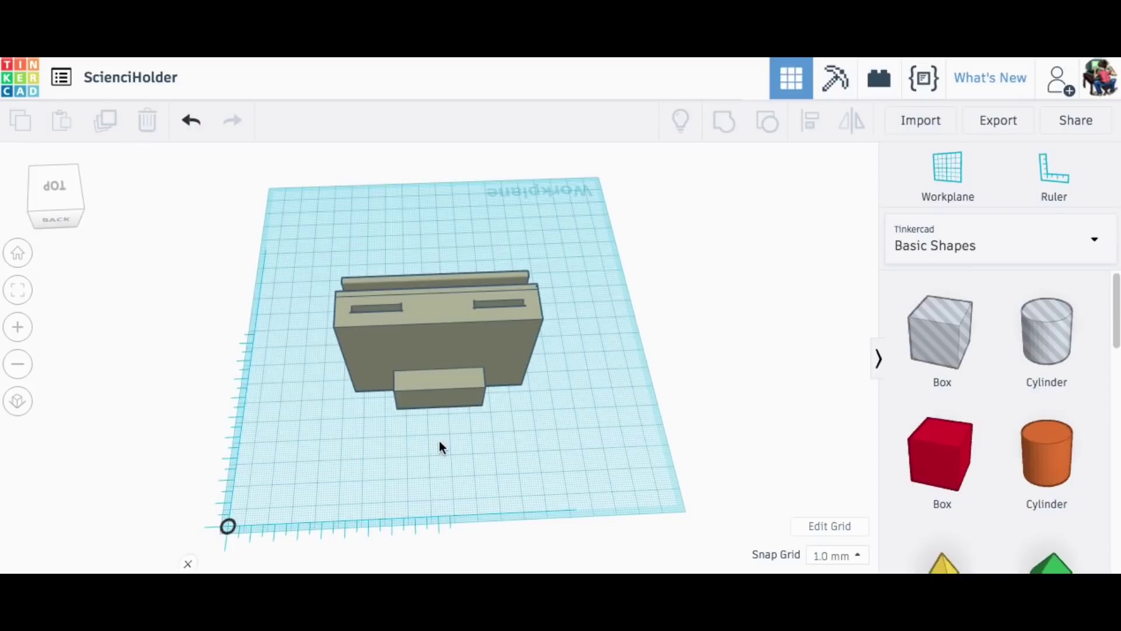
click(998, 123)
click(811, 277)
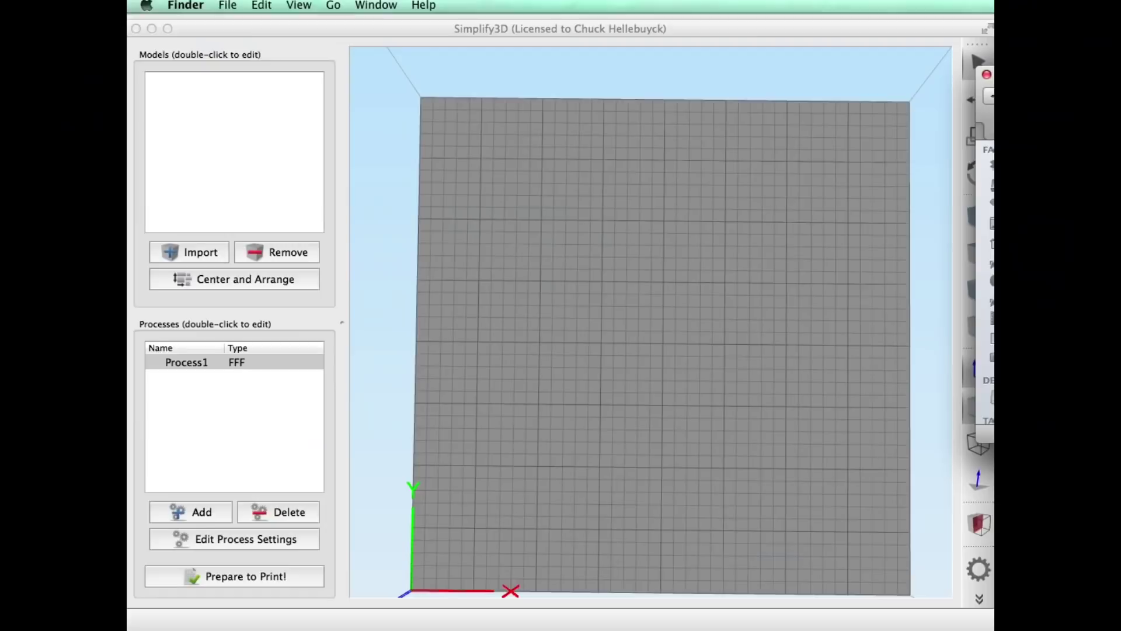
Load the ScienciHolder STL onto the build plate and review Process1's Layer and Speeds settings.
drag(987, 187, 631, 318)
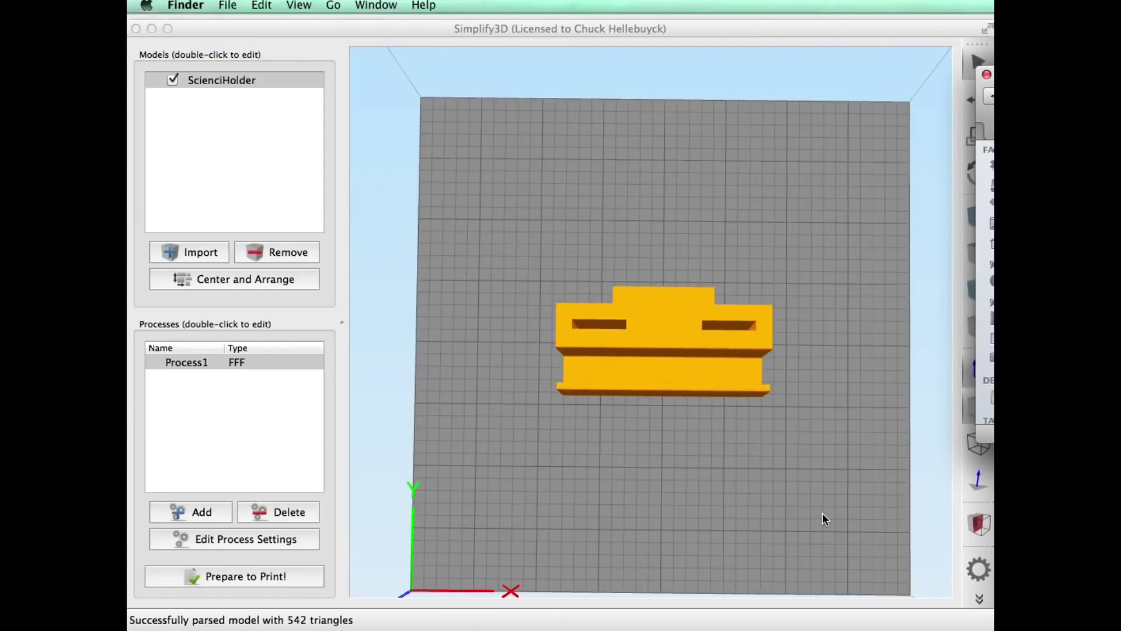
drag(822, 513, 826, 412)
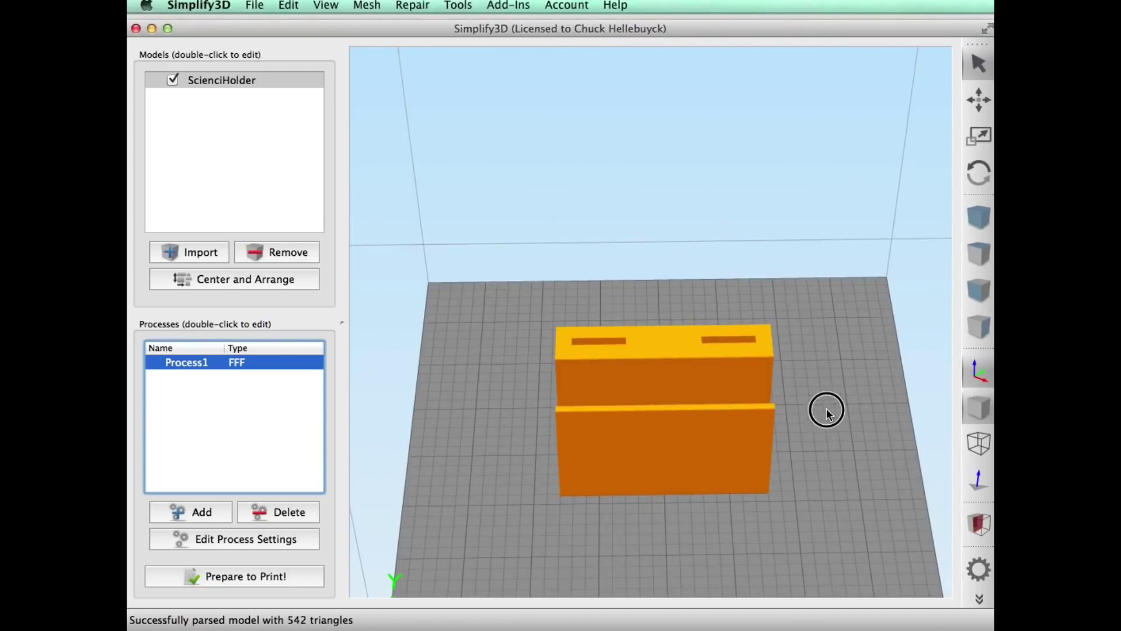
click(244, 539)
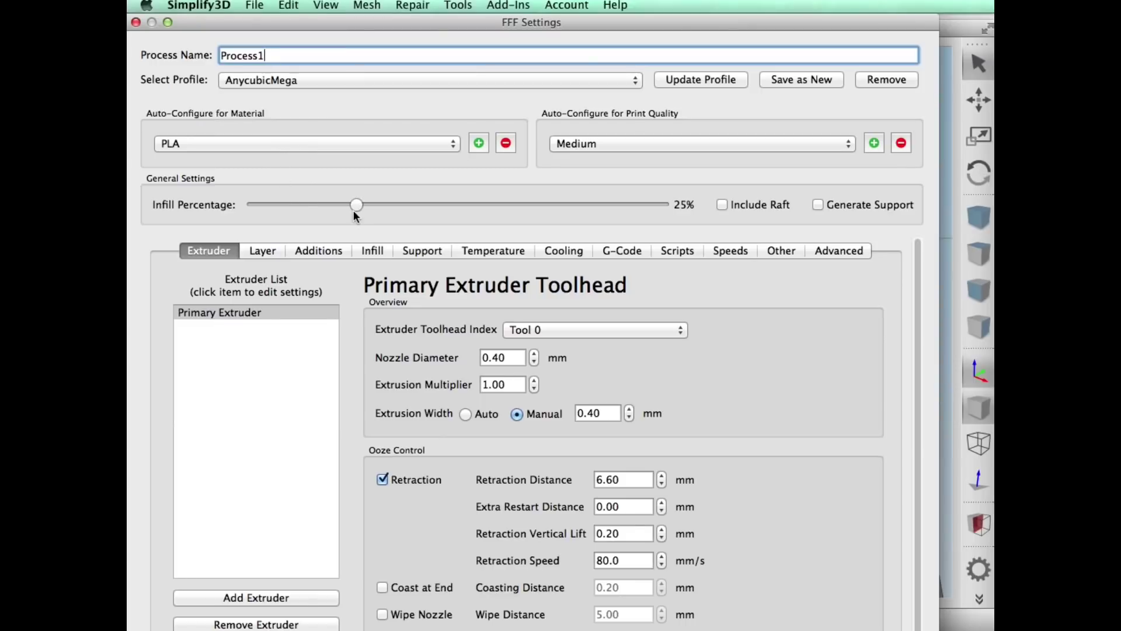
click(268, 252)
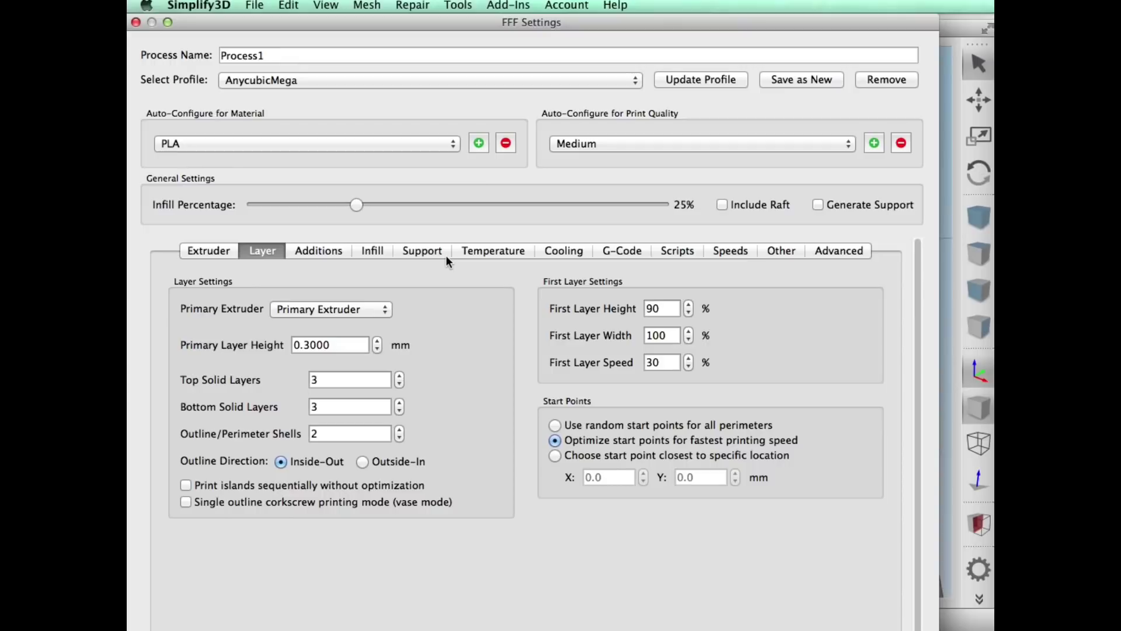
click(732, 252)
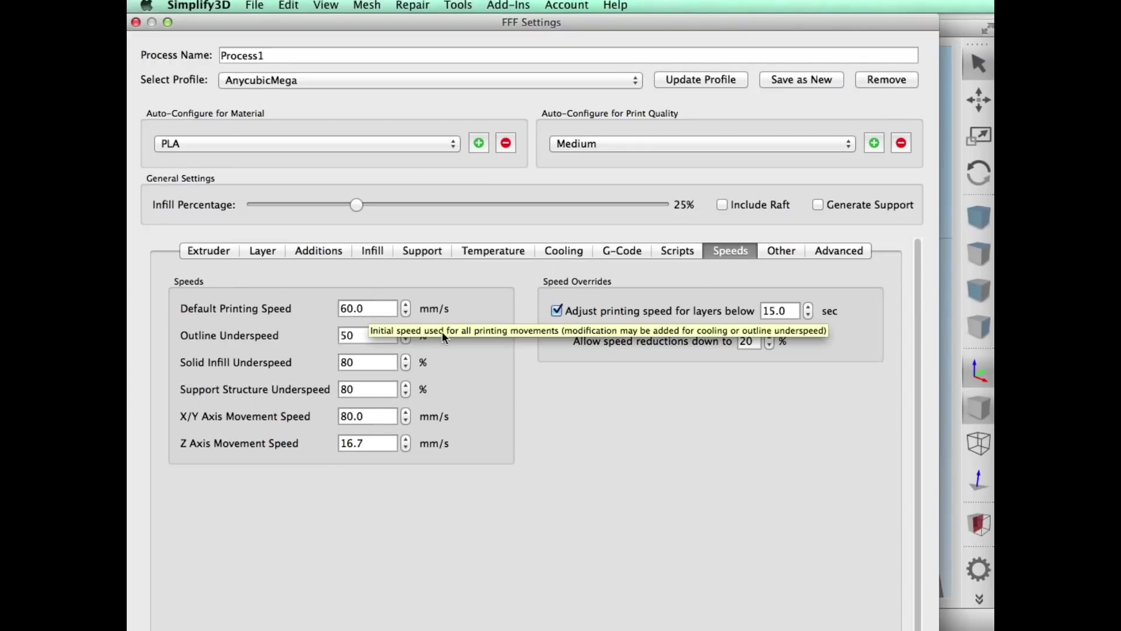
key(Return)
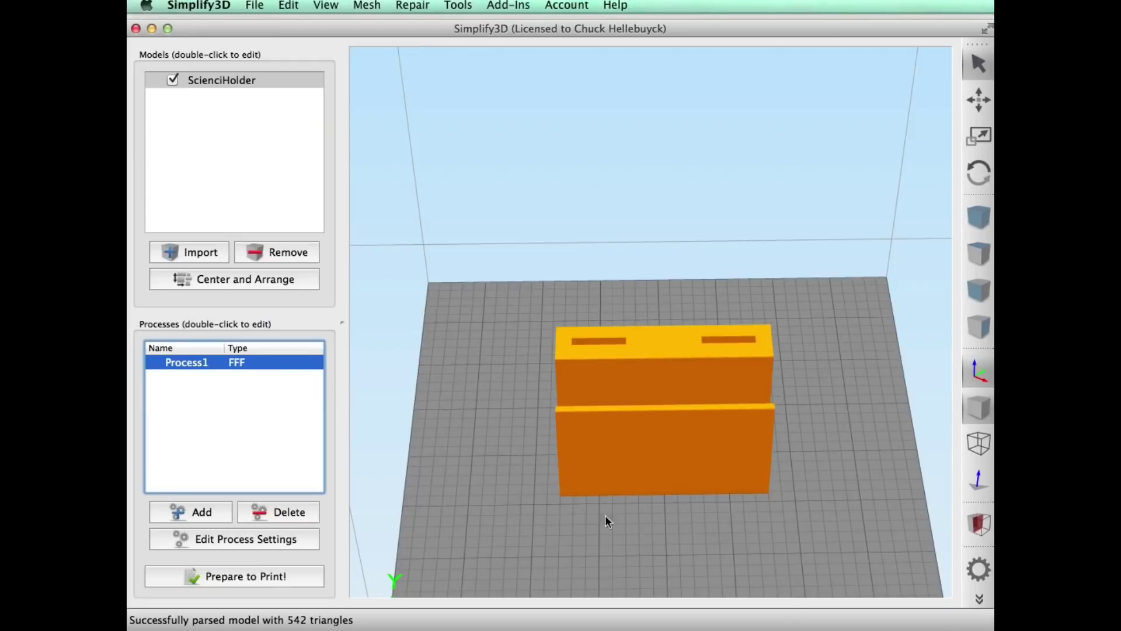
Slice the ScienciHolder into 198 layers and check the 2 hours 50 minutes build time.
click(282, 577)
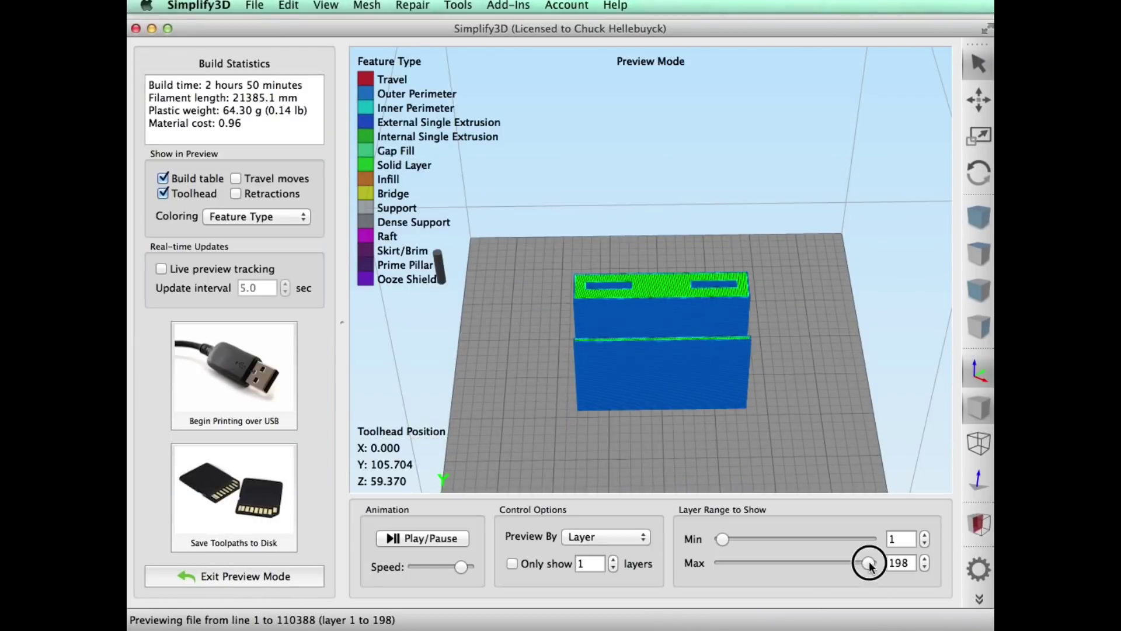
mouse_move(870, 565)
mouse_down()
mouse_move(724, 563)
mouse_move(868, 562)
mouse_up()
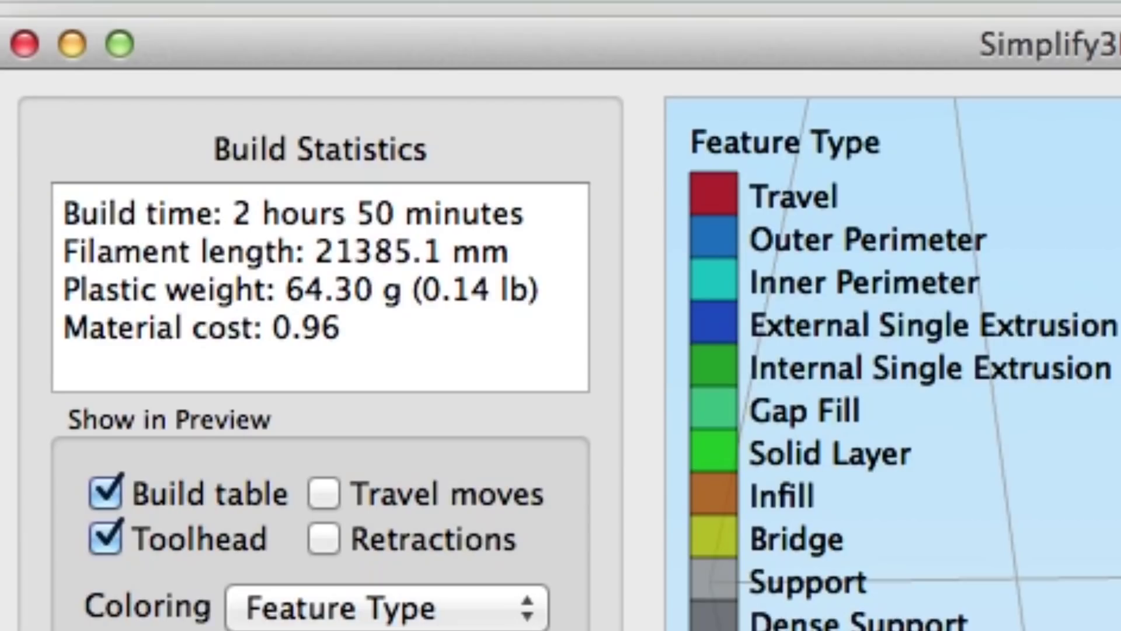
drag(225, 208, 526, 208)
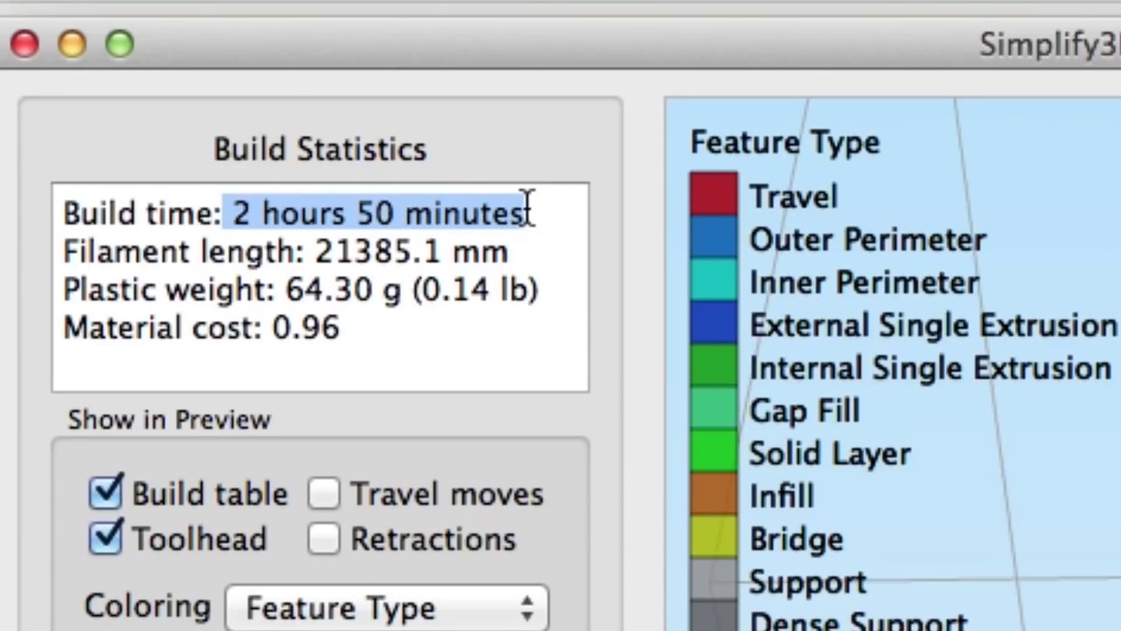